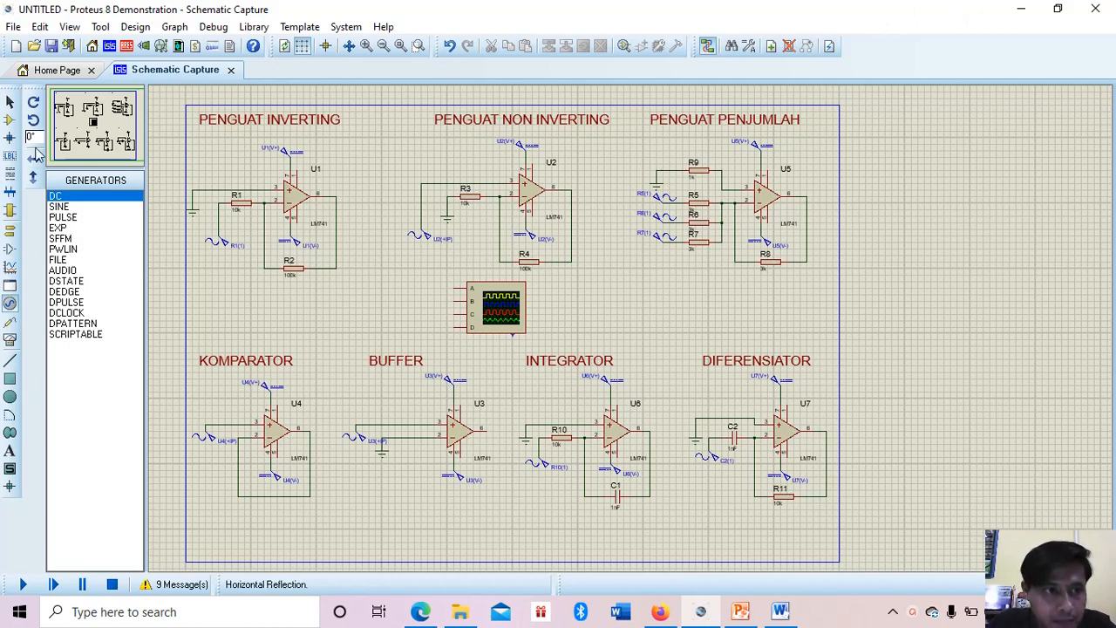
Step: Review the CAP, LM741 and RES symbols among the loaded devices
click(10, 121)
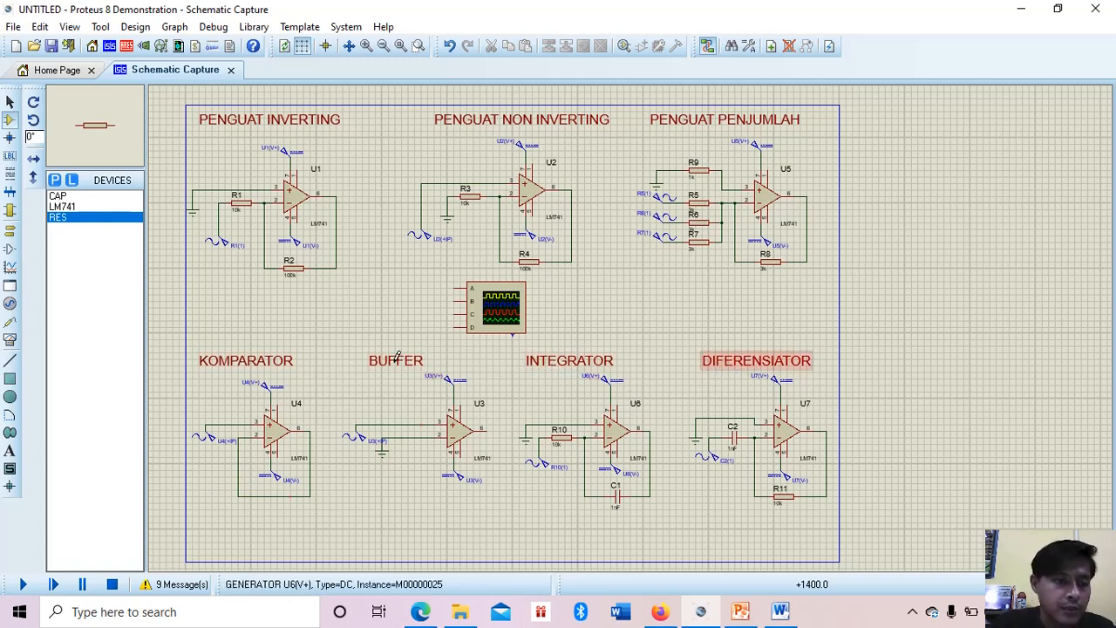
click(77, 197)
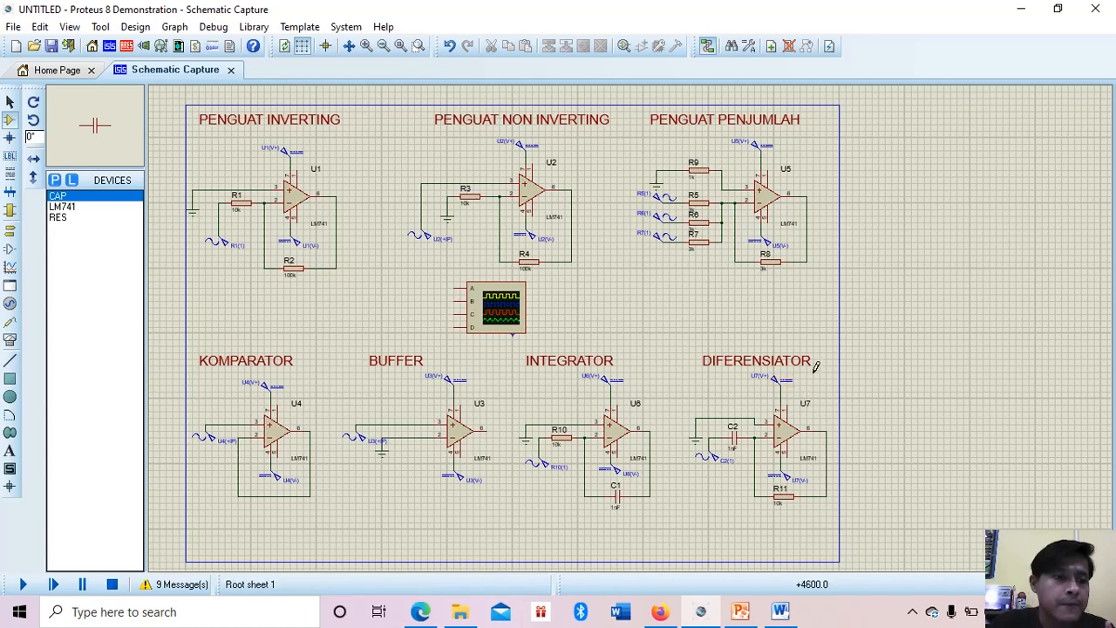
click(83, 210)
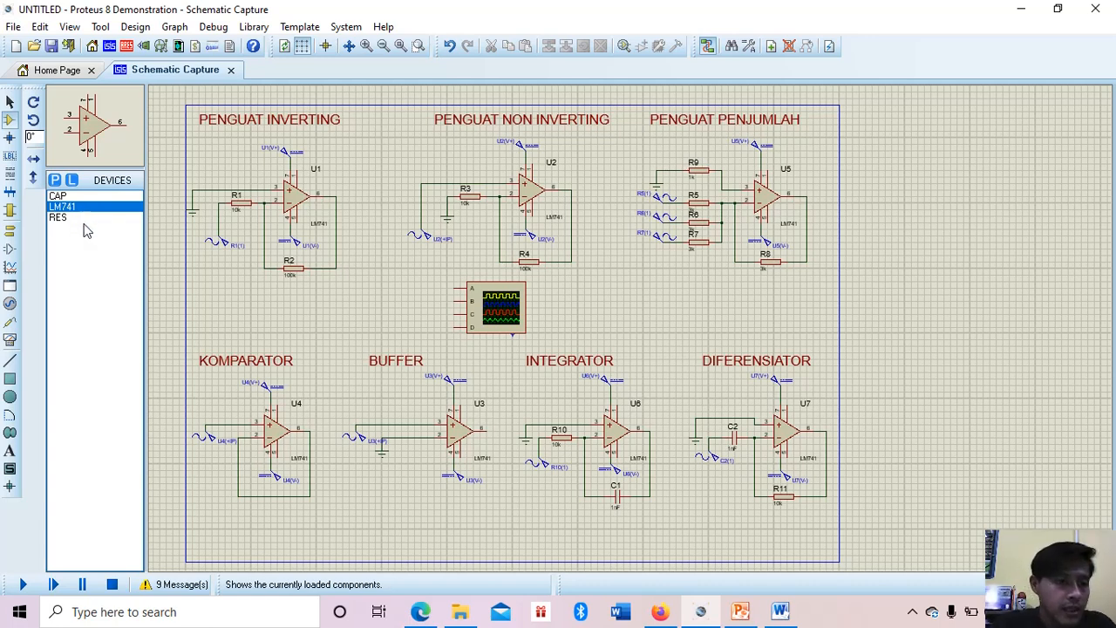
click(84, 218)
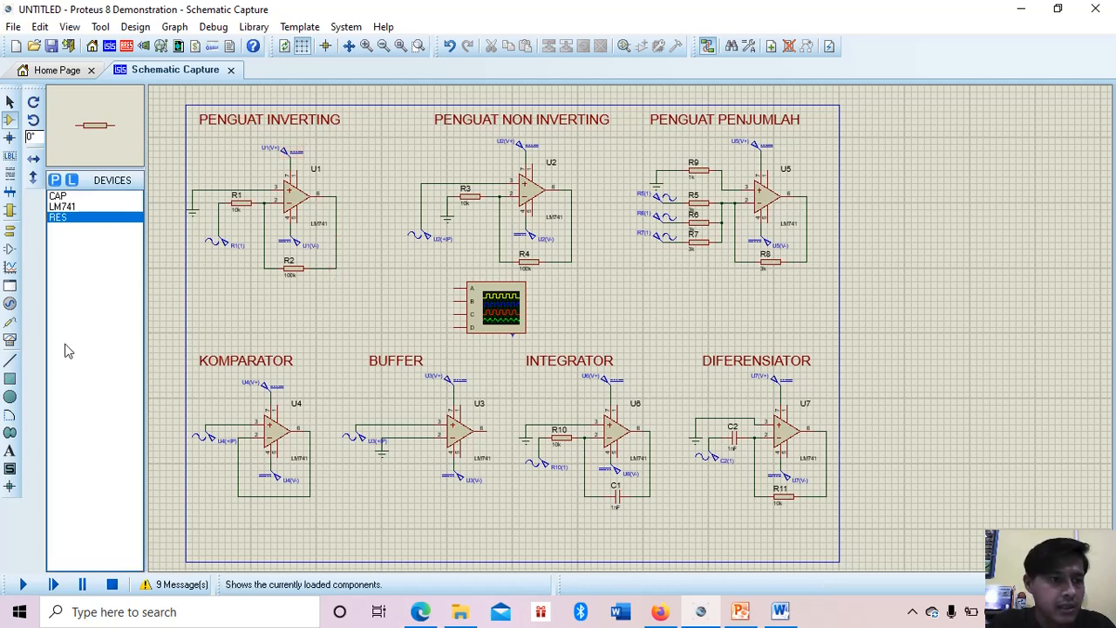
Step: Preview the SINE generator and check the properties of the inverting amplifier's sine input source
click(10, 304)
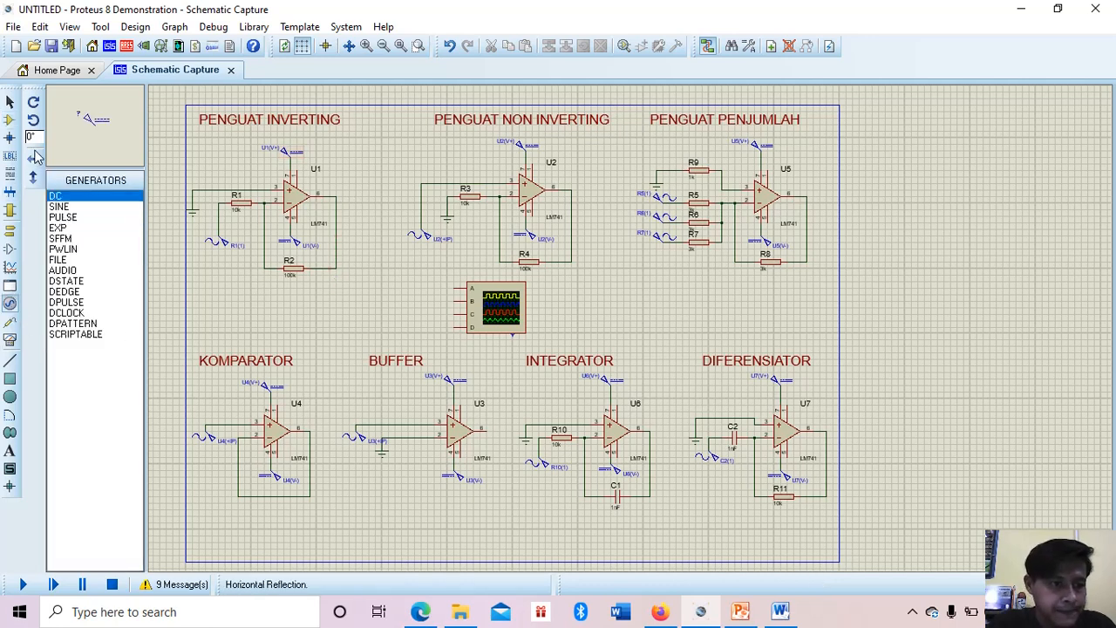
click(62, 209)
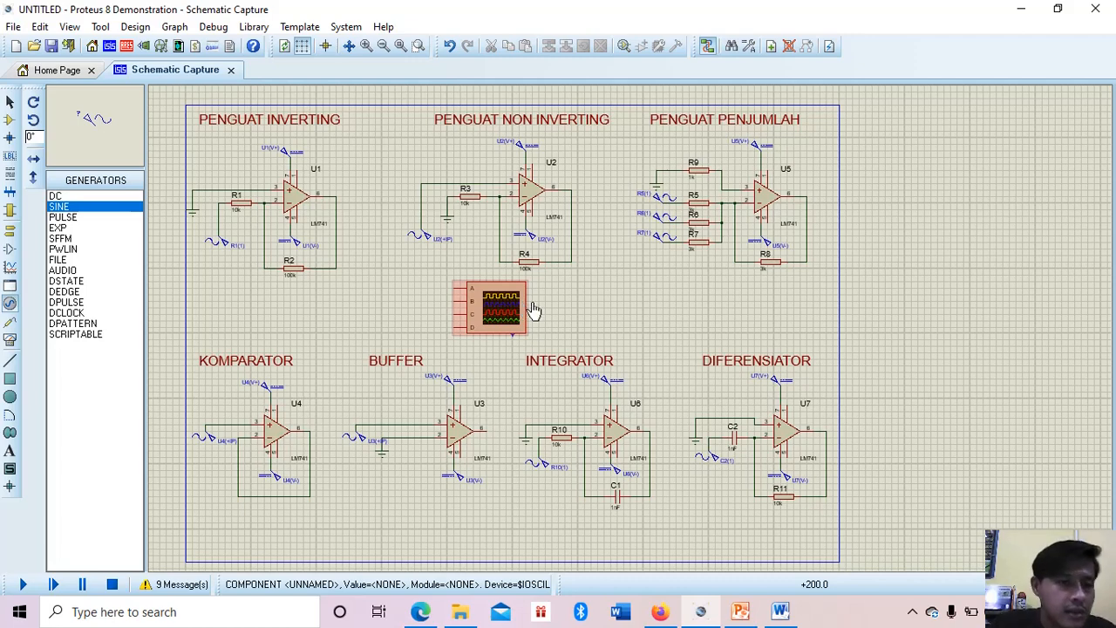
double_click(223, 248)
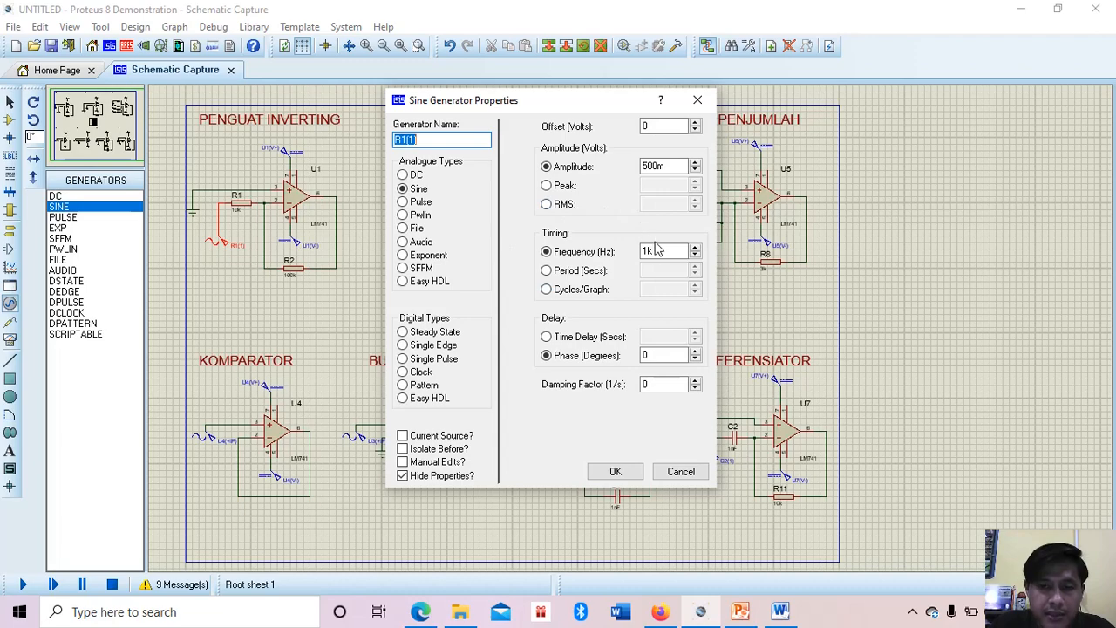
click(628, 471)
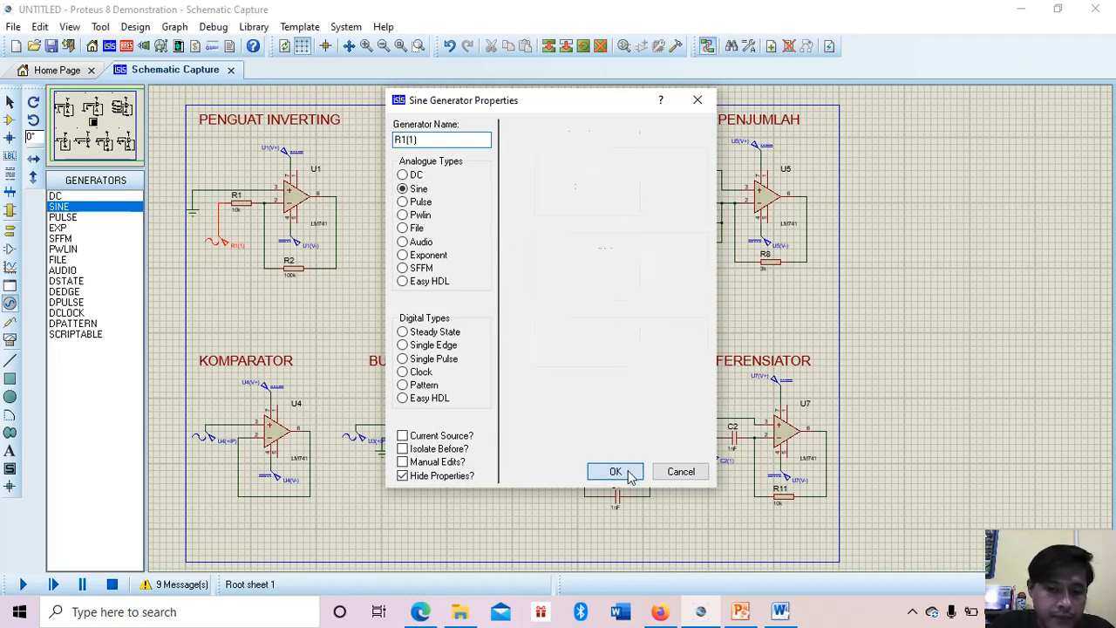
Step: Preview the DC generator and check the voltages of the inverting amplifier's positive and negative supplies
click(69, 198)
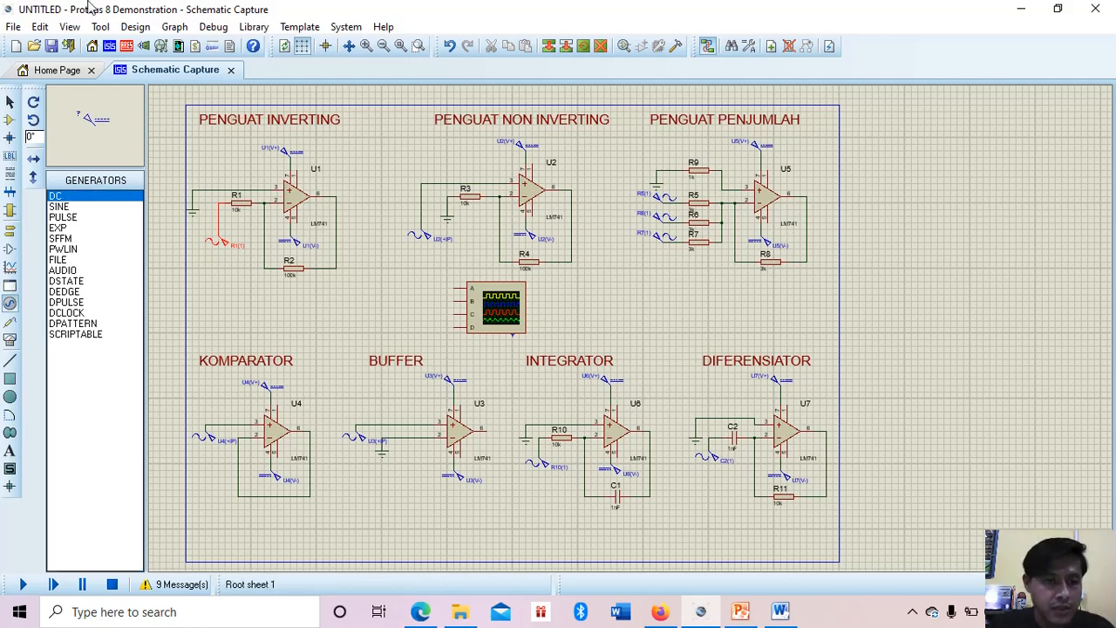
click(292, 147)
double_click(292, 147)
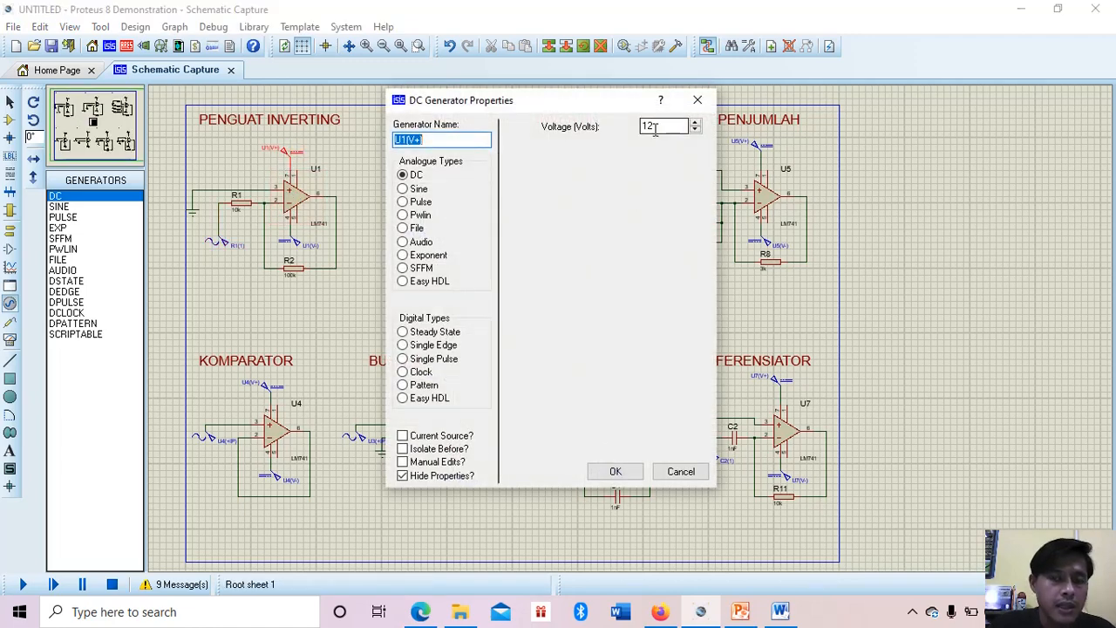
click(616, 471)
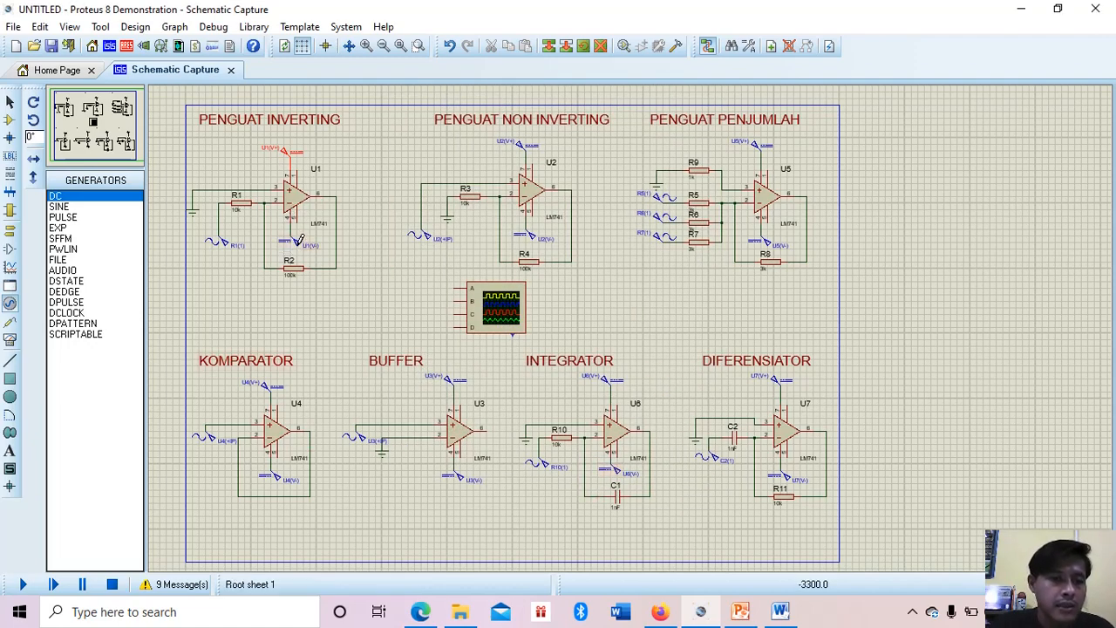
click(299, 247)
click(300, 247)
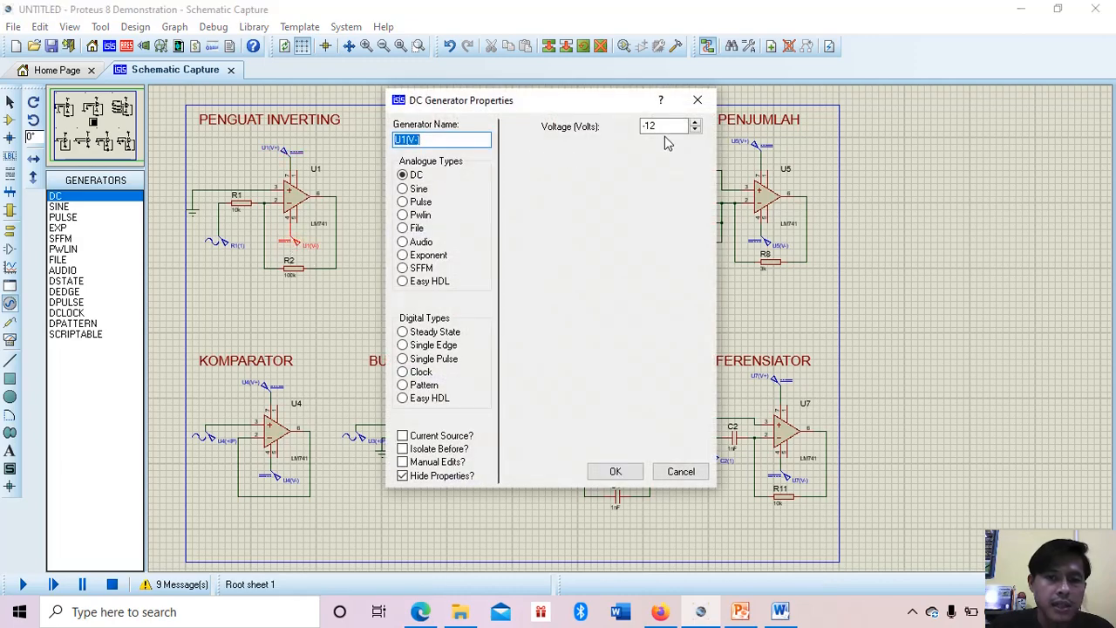
click(615, 473)
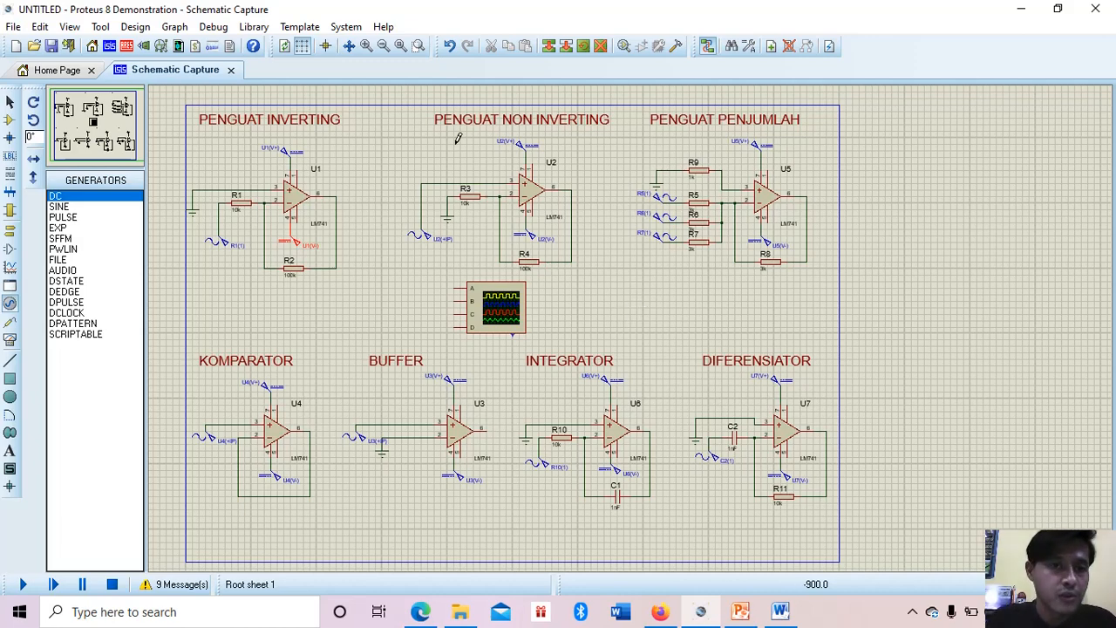
Step: Wire oscilloscope channel A to the inverting amplifier's sine input and channel C to the output of U1
click(367, 46)
drag(89, 124, 87, 116)
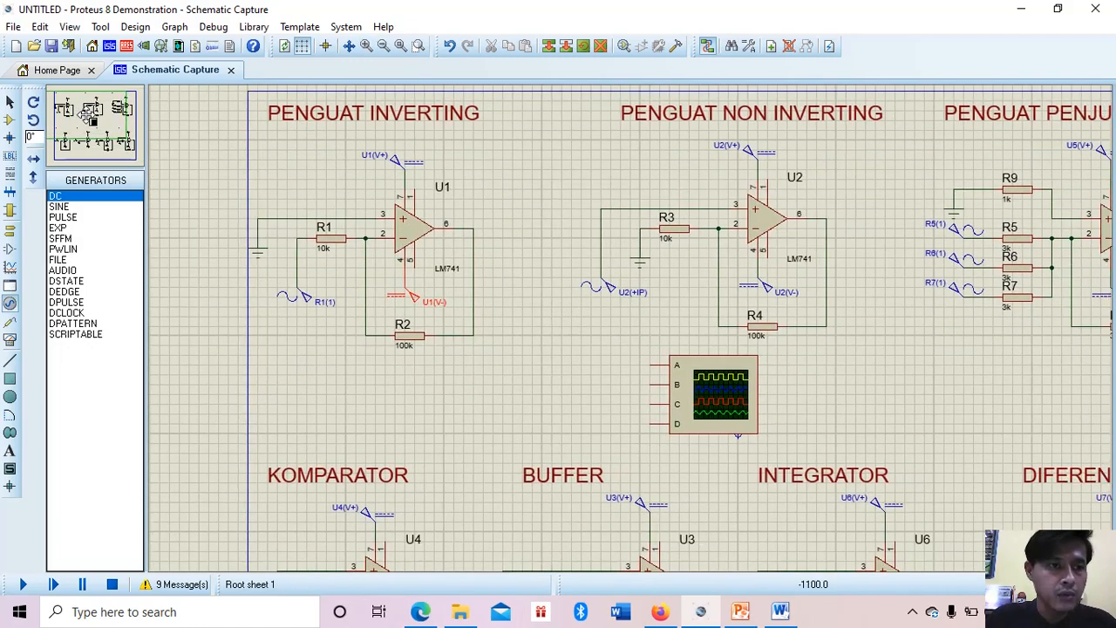
click(86, 115)
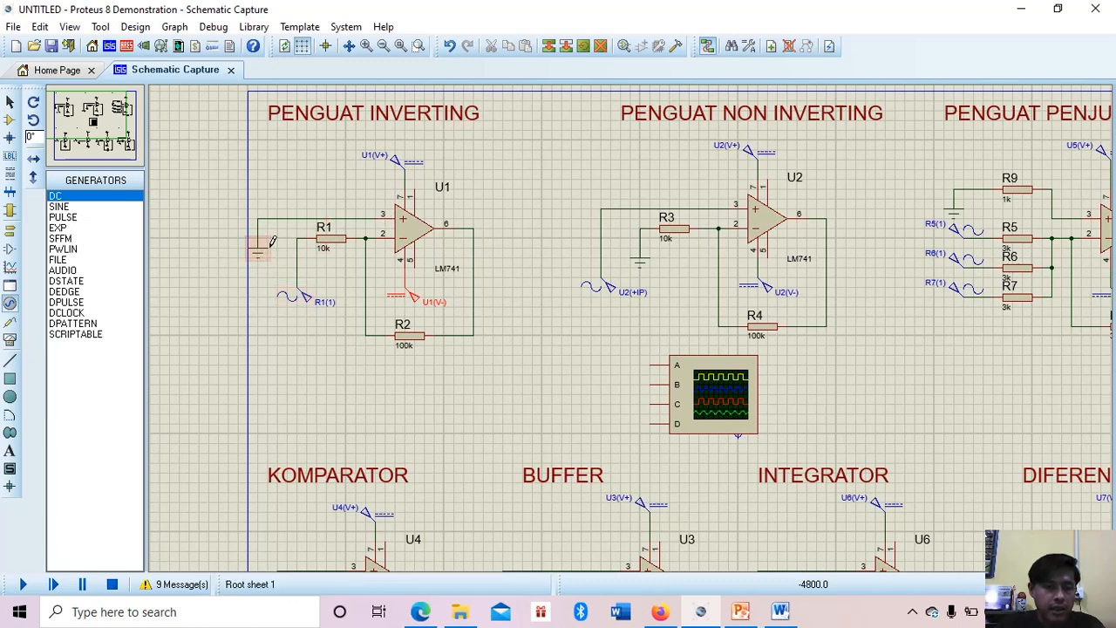
click(652, 365)
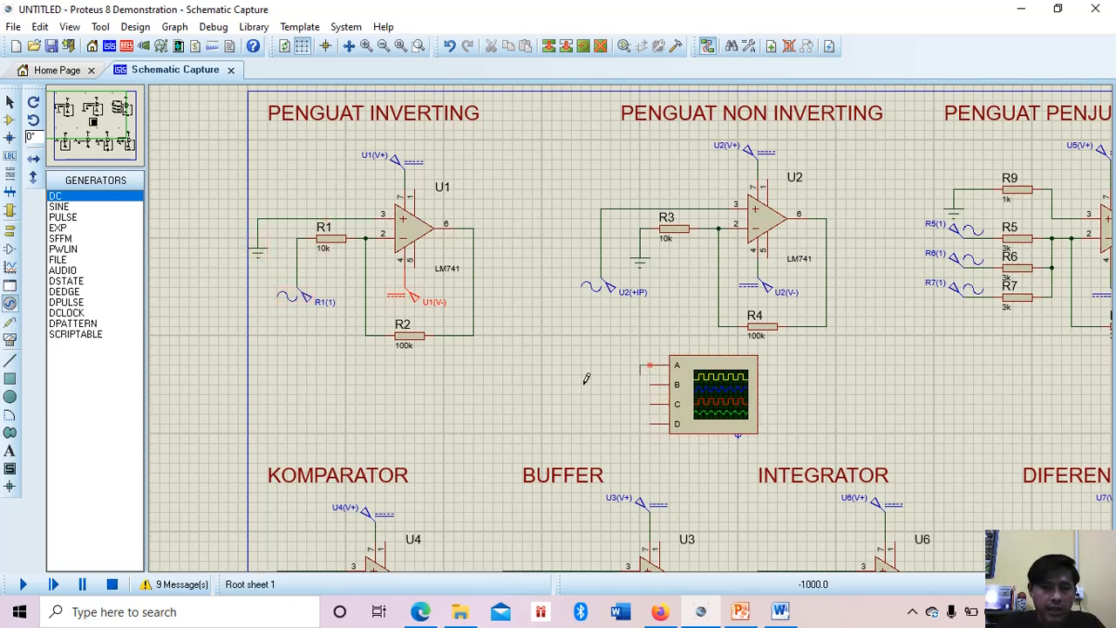
click(307, 302)
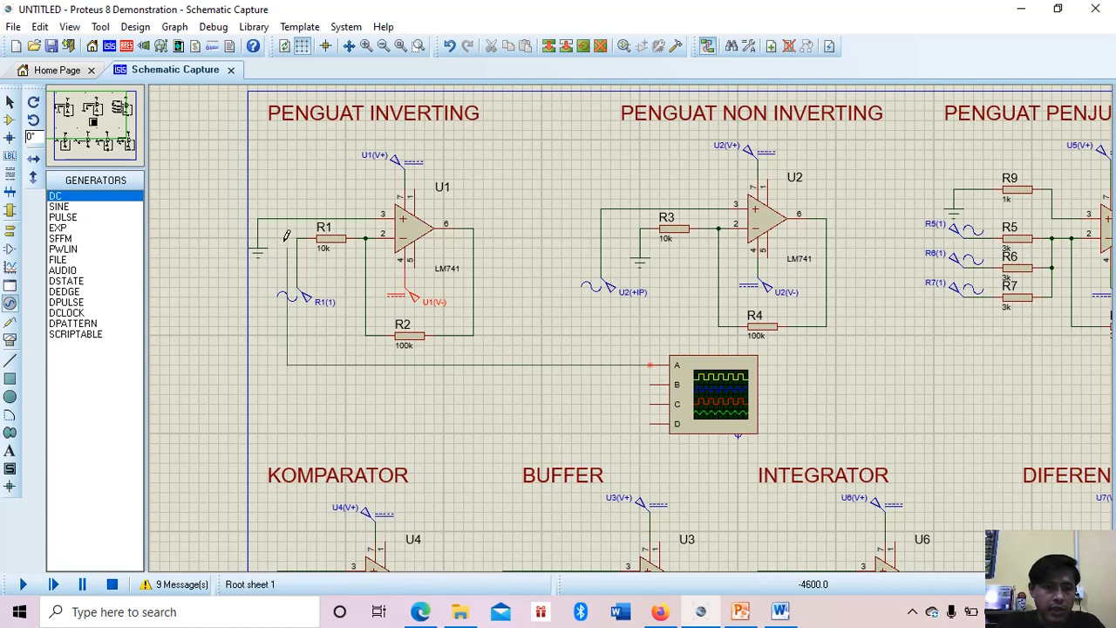
click(650, 403)
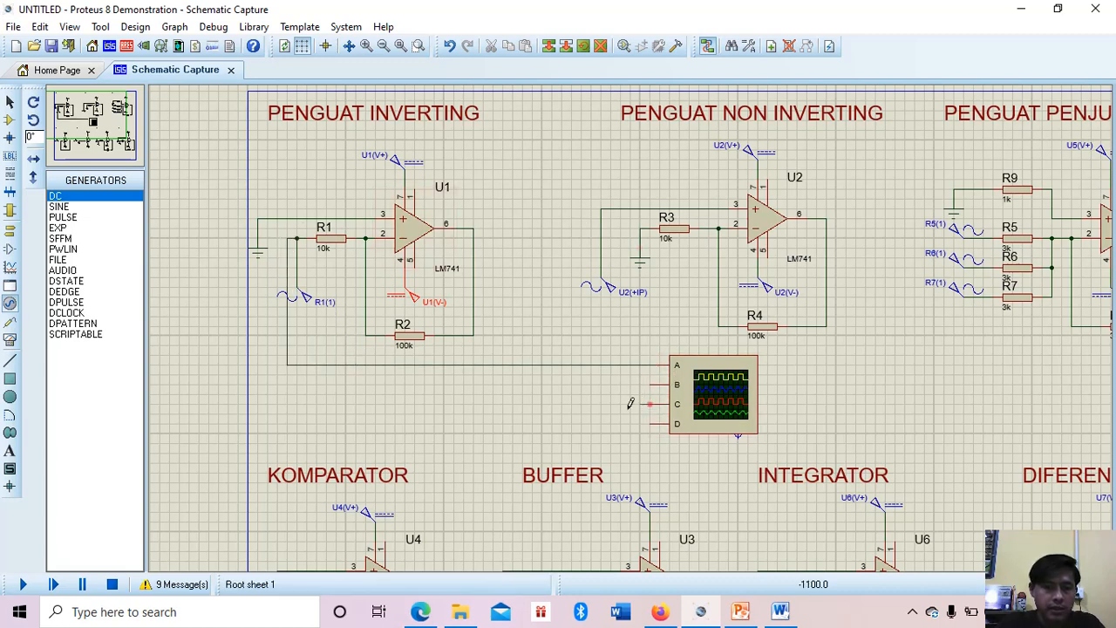
click(478, 226)
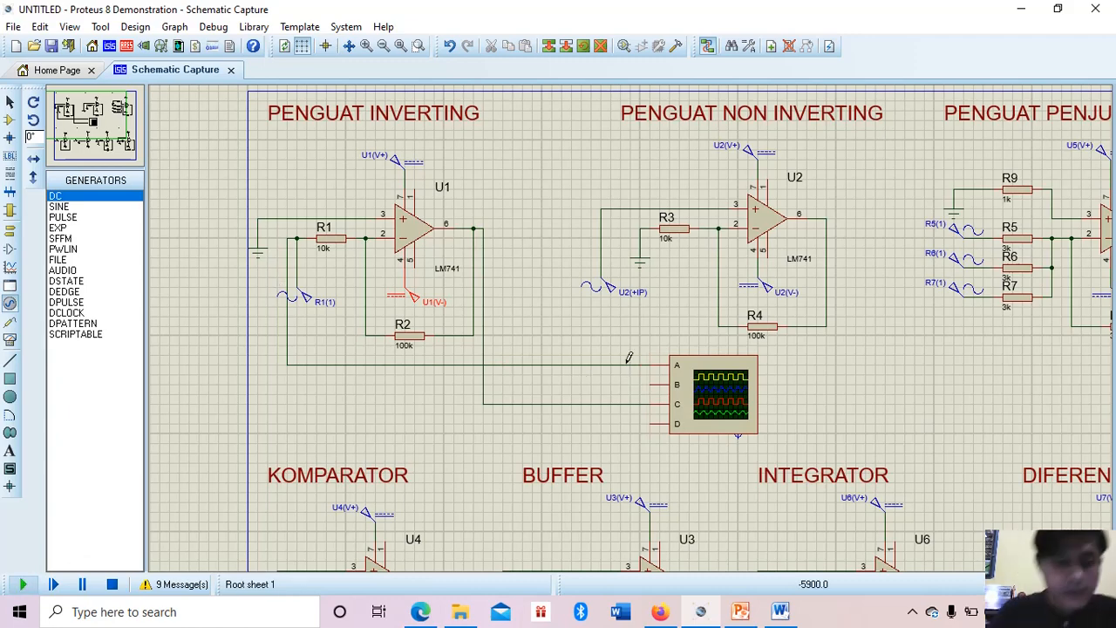
Step: Run the simulation and set the oscilloscope's channel A gain to 5 V per division
key(F12)
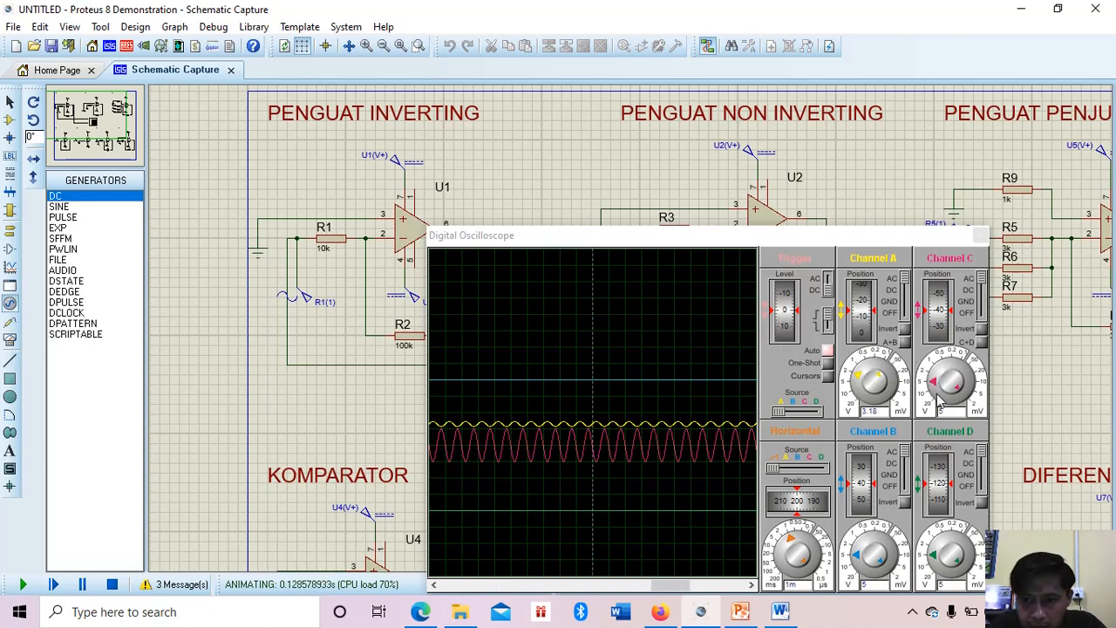
click(860, 370)
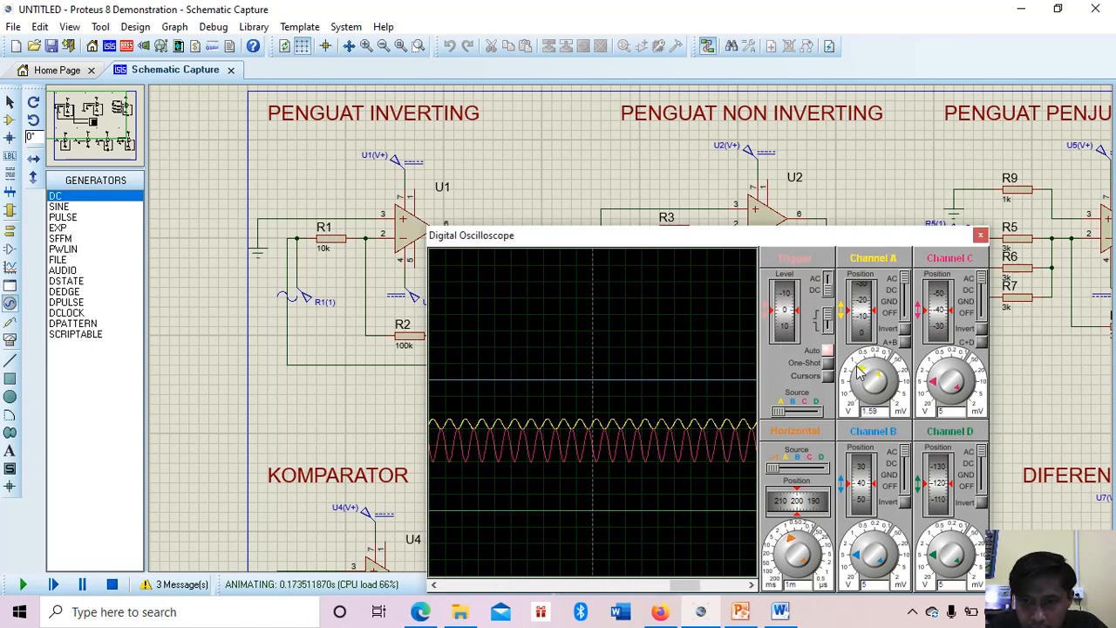
click(861, 390)
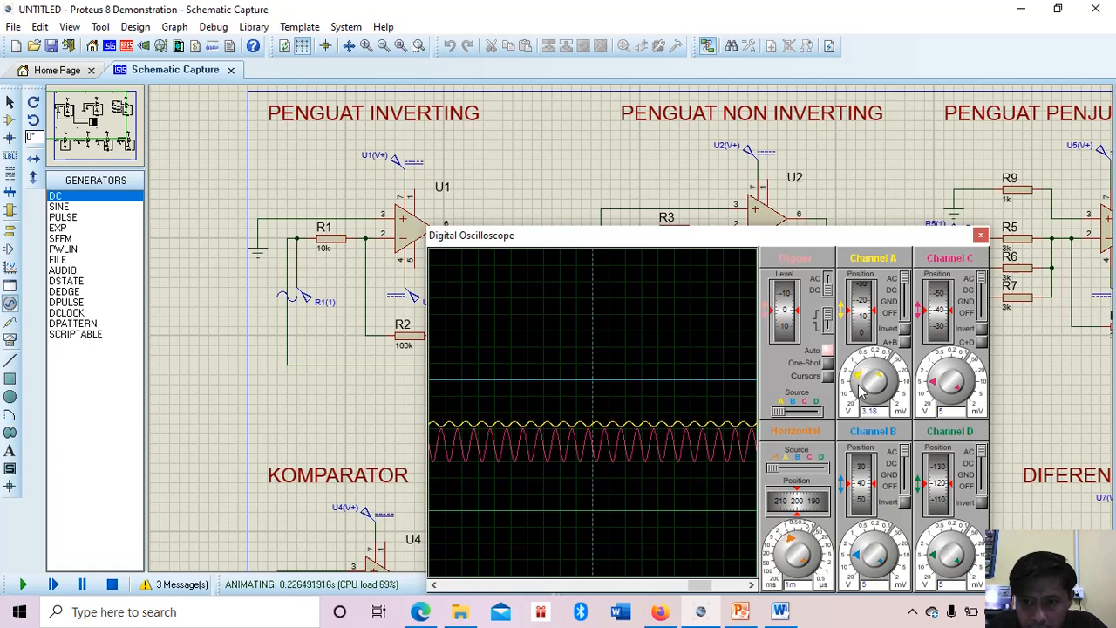
click(858, 385)
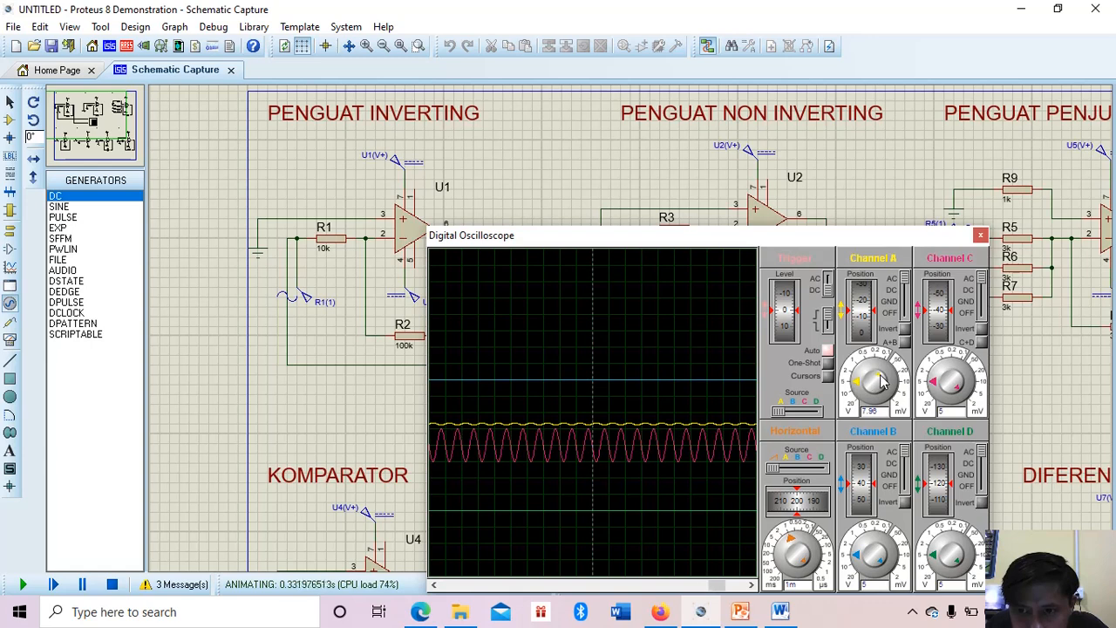
click(883, 389)
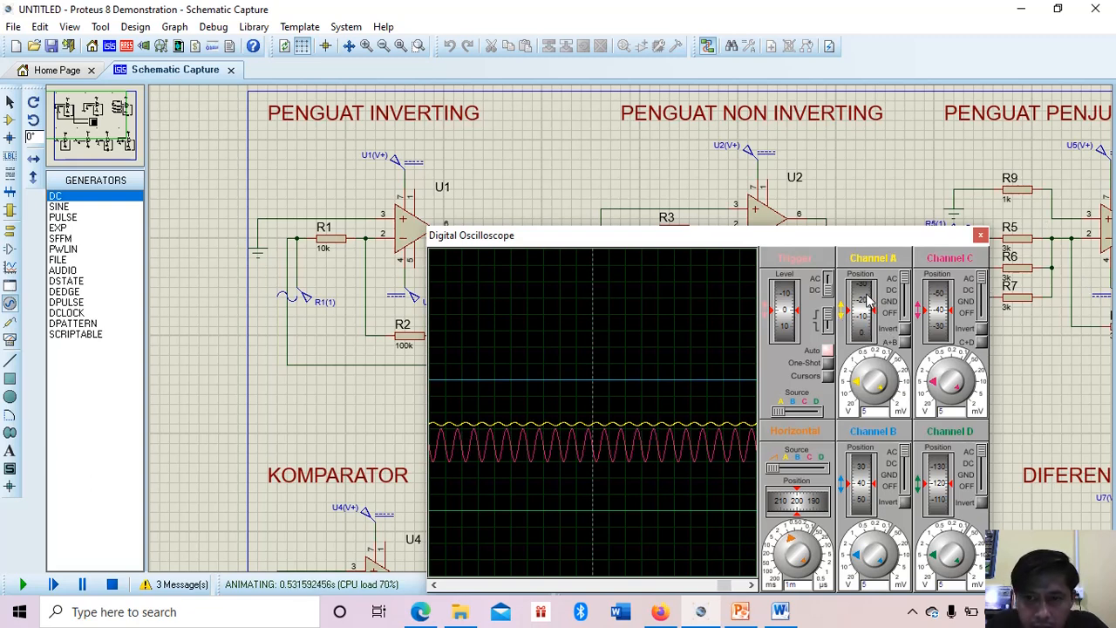
Step: Adjust the vertical positions of channels A and C until their traces overlap, and stop the simulation
drag(866, 299, 868, 284)
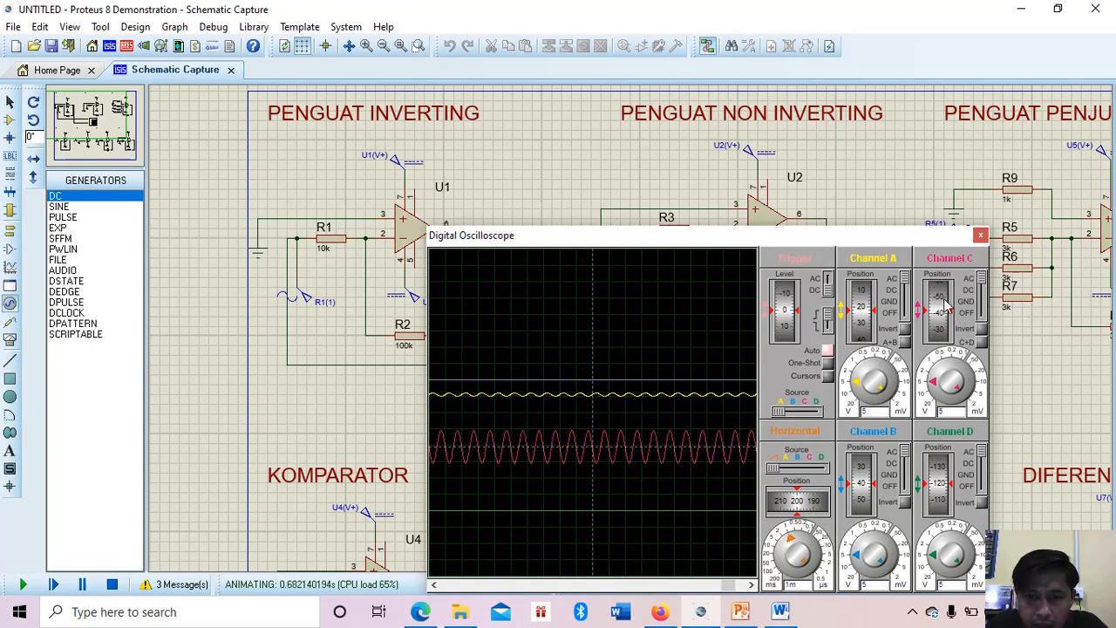
drag(946, 302, 949, 300)
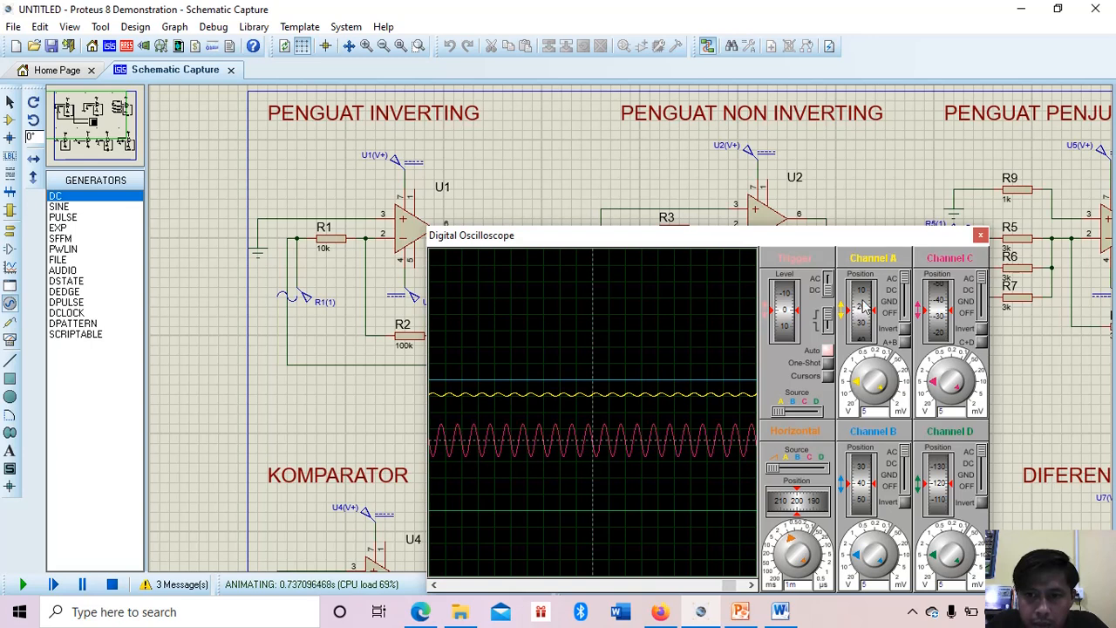
drag(864, 306, 864, 318)
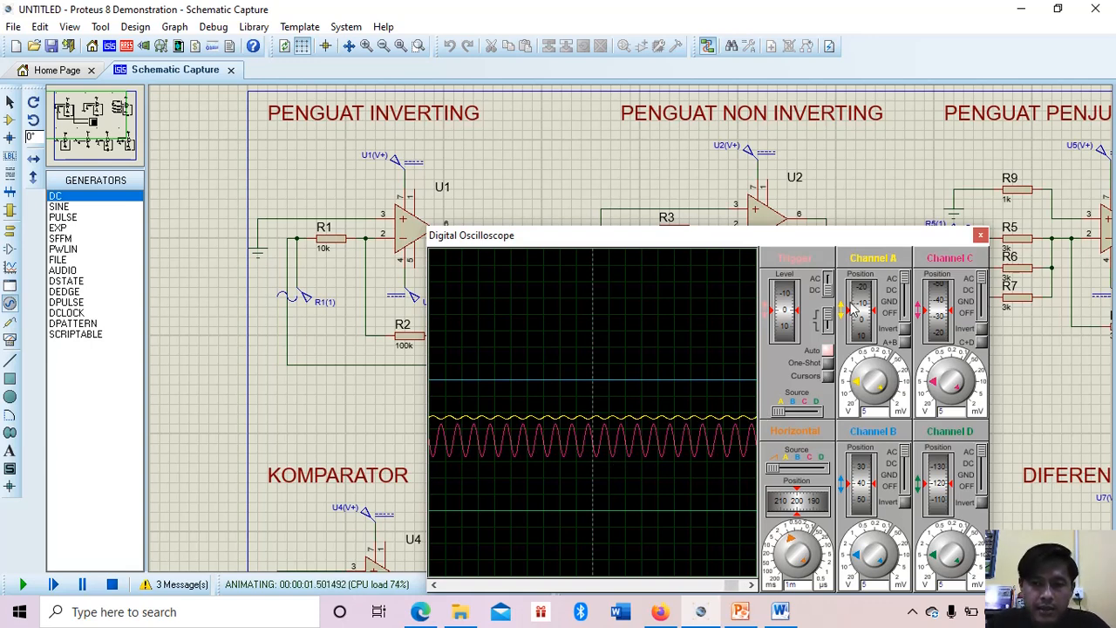
drag(860, 307, 860, 321)
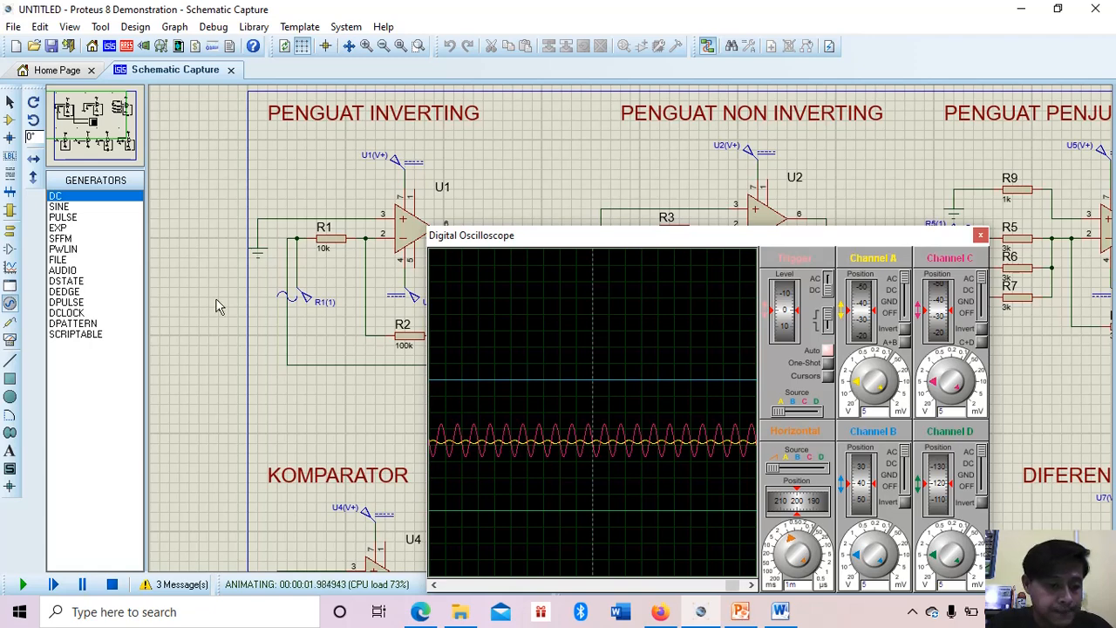
click(112, 586)
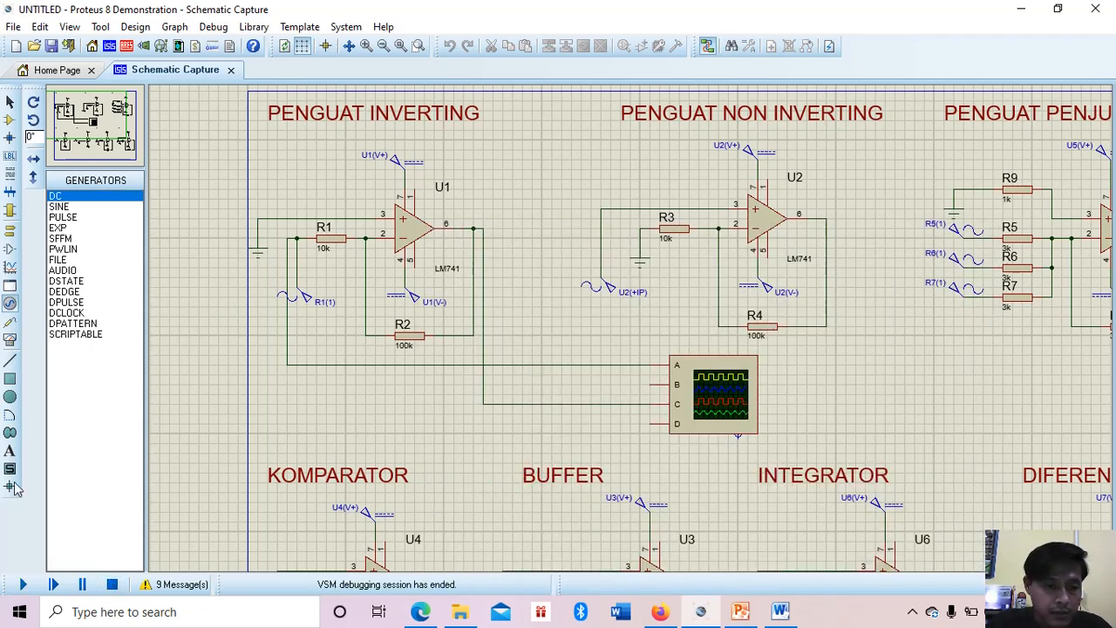
Step: Delete both wires linking the oscilloscope to the inverting amplifier
right_click(485, 311)
click(541, 356)
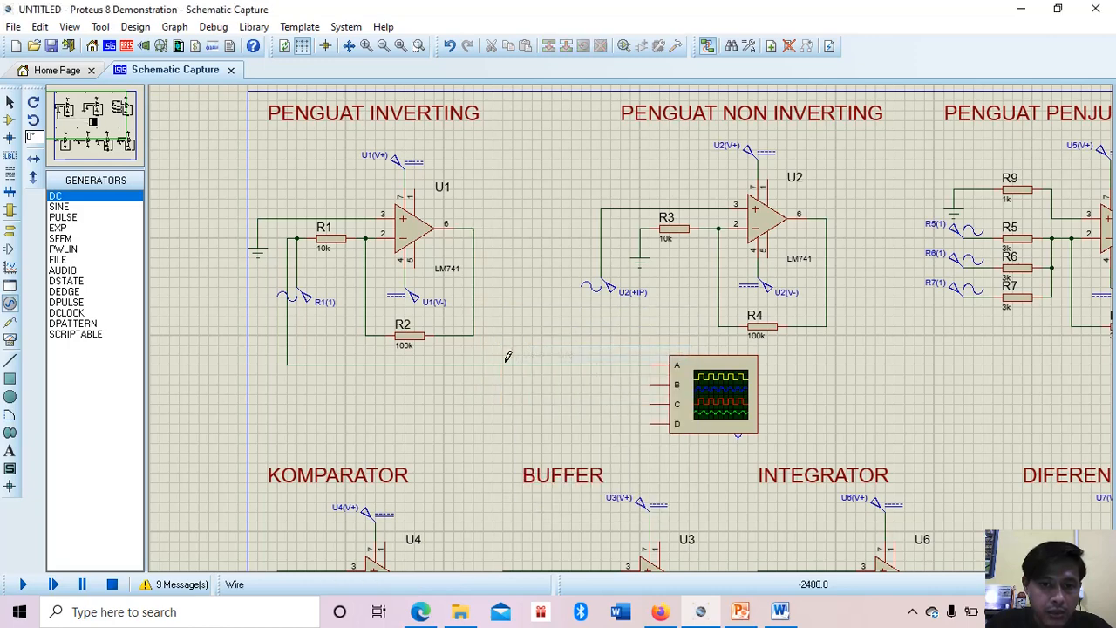
right_click(513, 363)
click(579, 405)
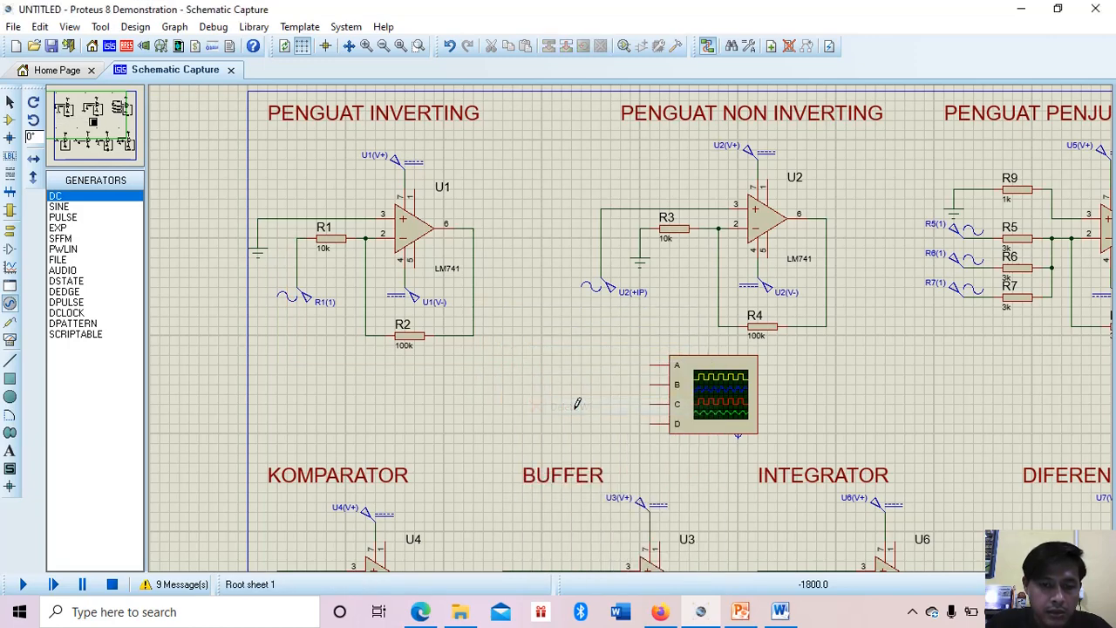
Step: Wire oscilloscope channel A to the non-inverting amplifier's sine input and channel C to the output of U2
click(649, 360)
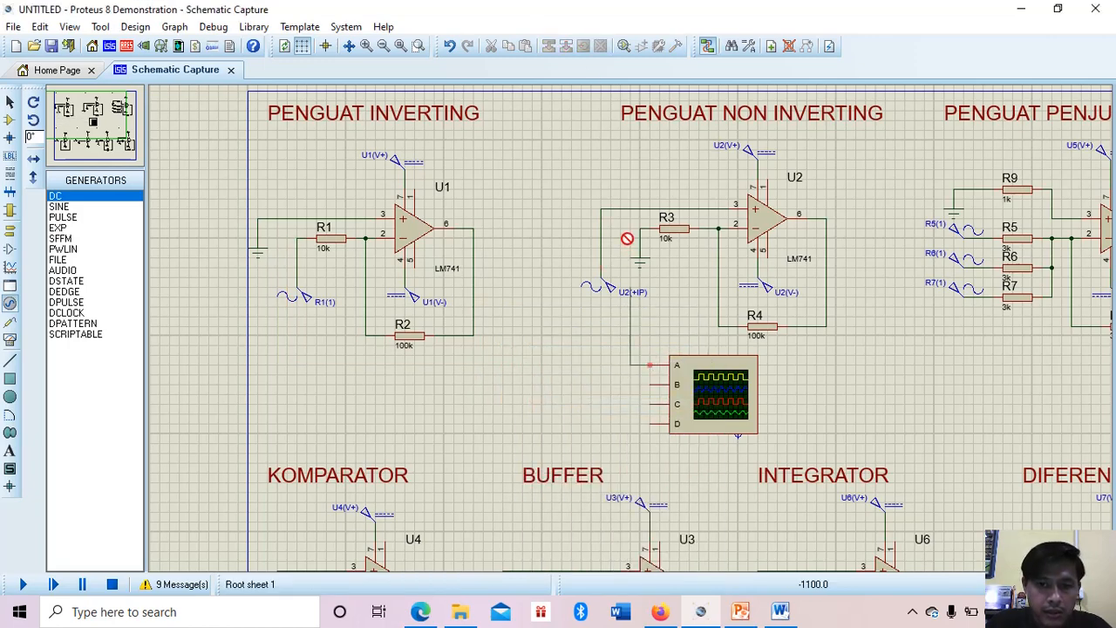
click(623, 208)
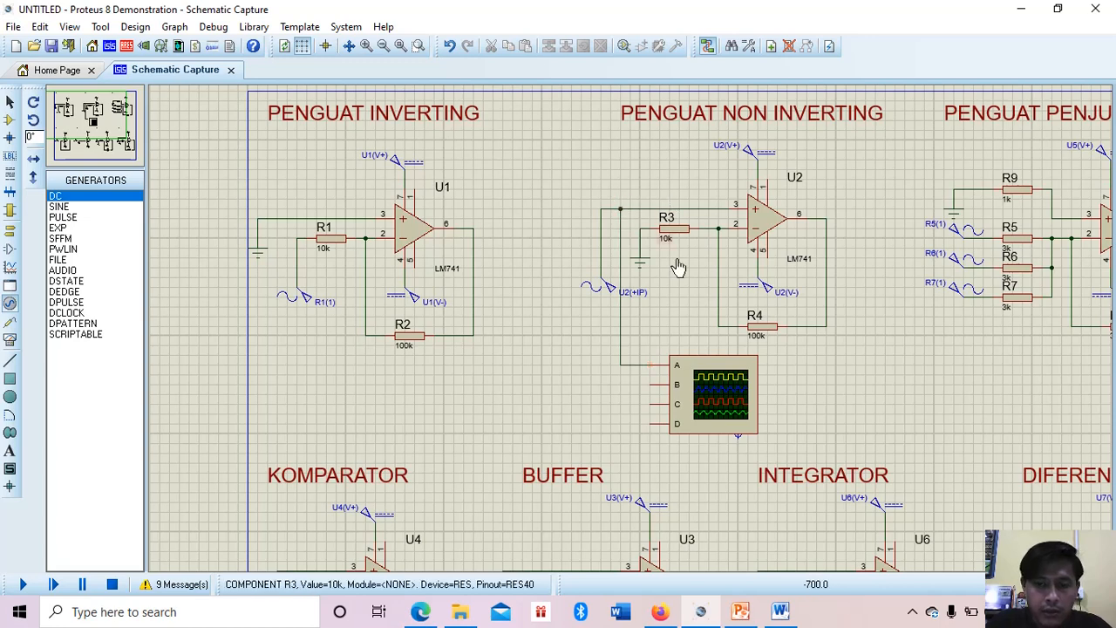
click(650, 403)
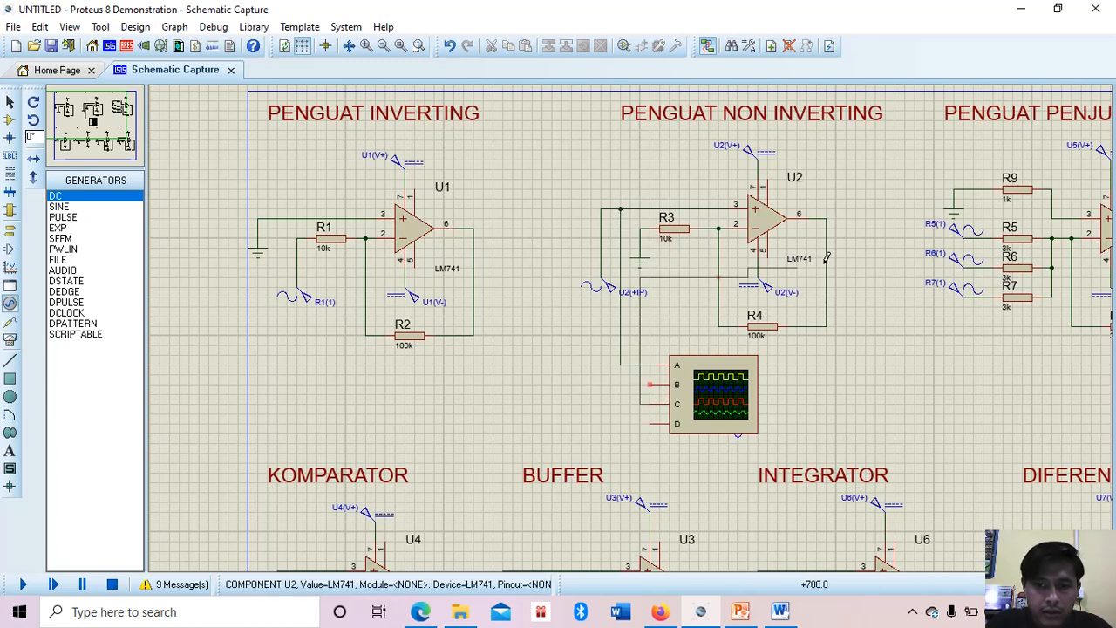
click(827, 219)
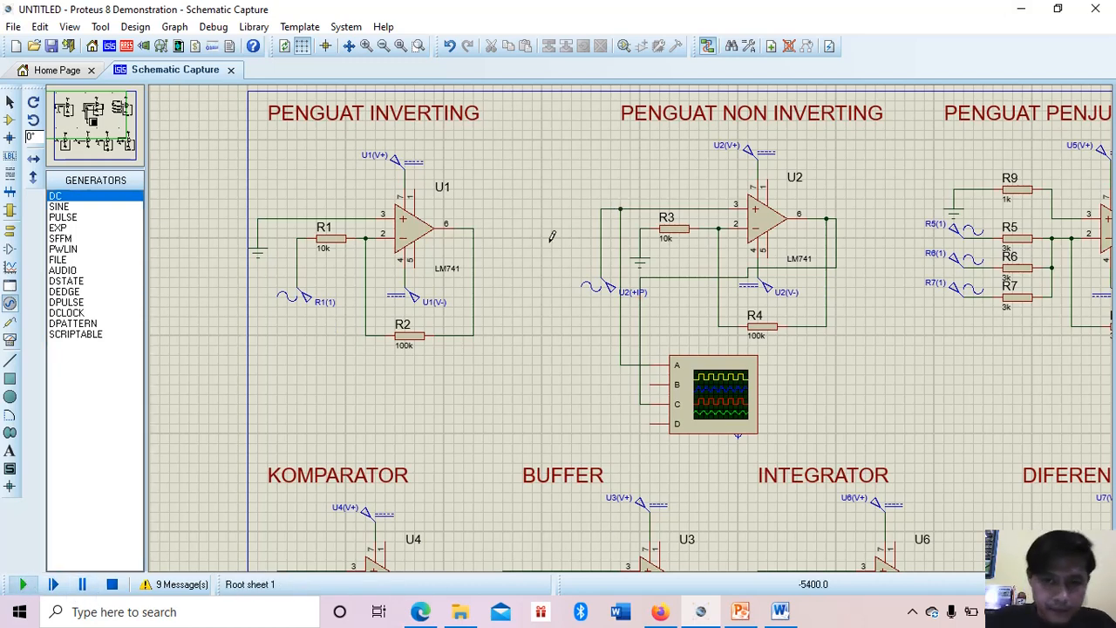
Step: Simulate the non-inverting amplifier, shift channel A's trace above channel C's and back over it for comparison, and stop the simulation
key(F12)
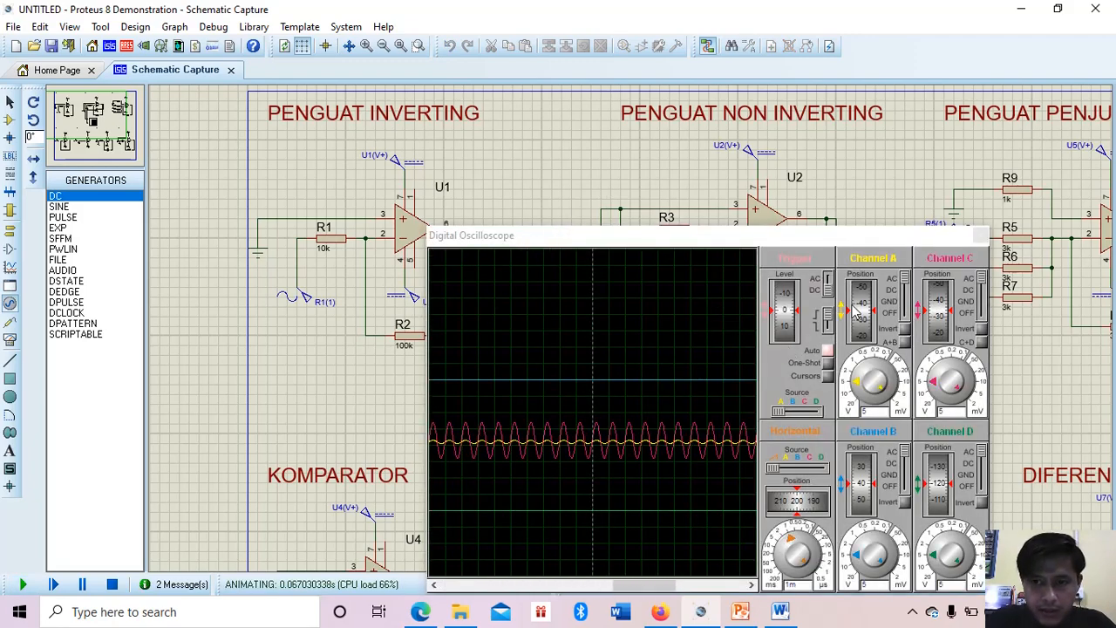
mouse_move(860, 306)
mouse_down()
mouse_move(860, 290)
mouse_move(856, 300)
mouse_up()
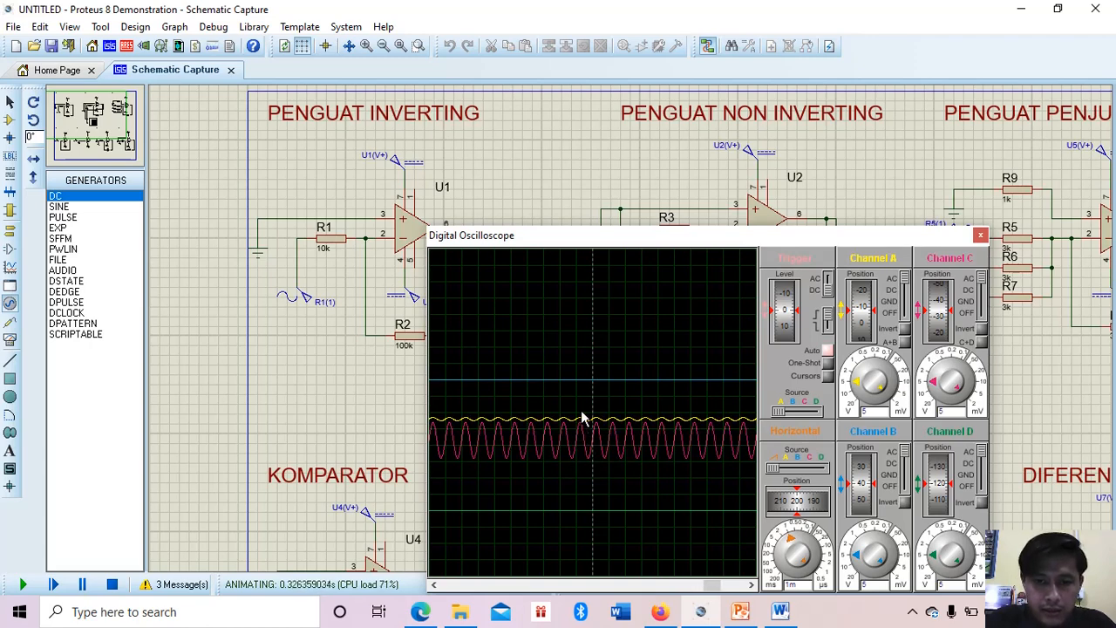
drag(642, 234, 554, 145)
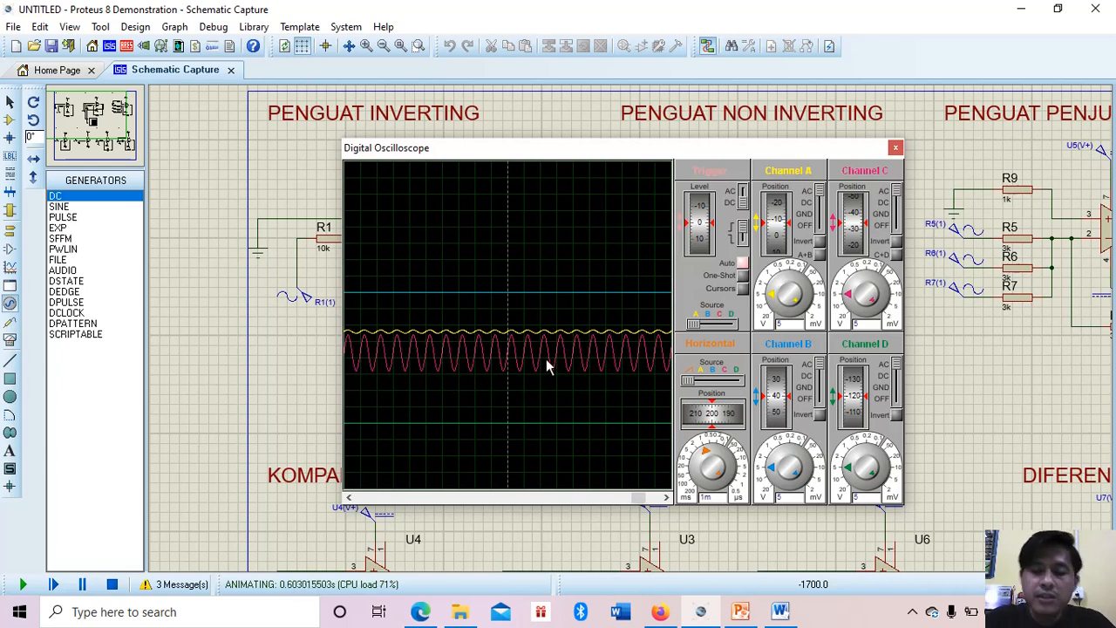
drag(778, 225, 777, 240)
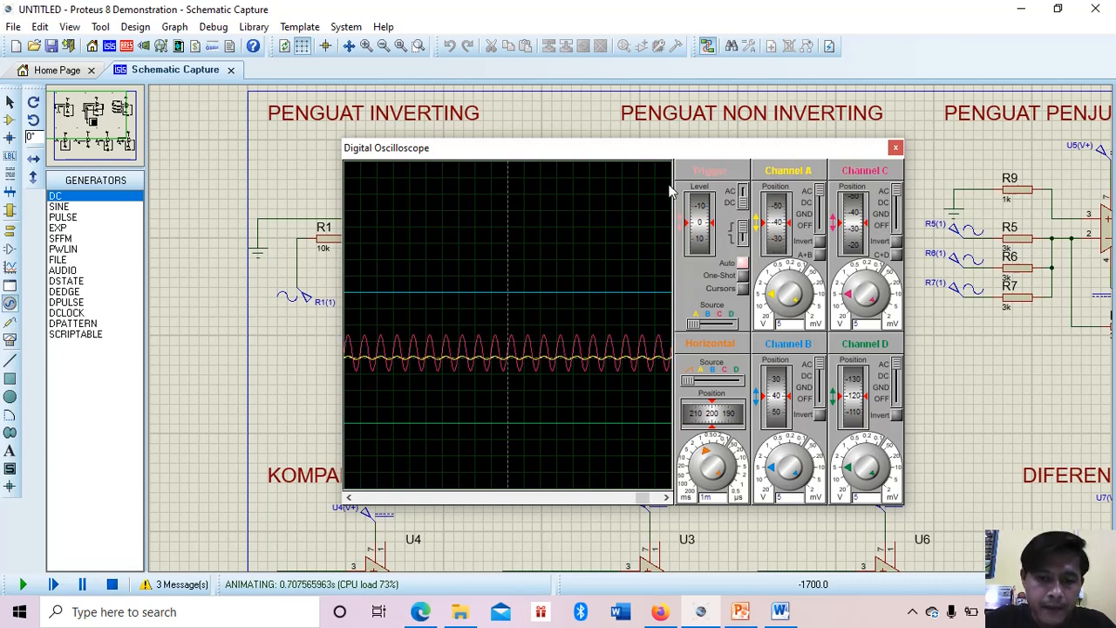
click(111, 586)
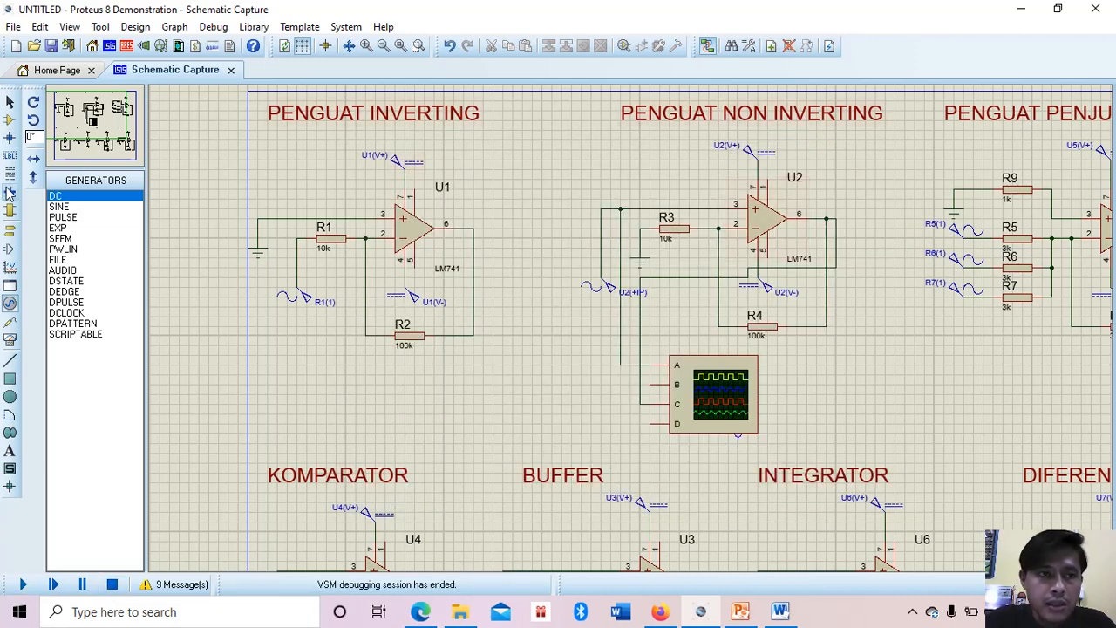
Step: Inspect the sine generator properties of R5(1), R6(1) and R7(1) on the summing amplifier's inputs, leaving the settings unedited
click(97, 112)
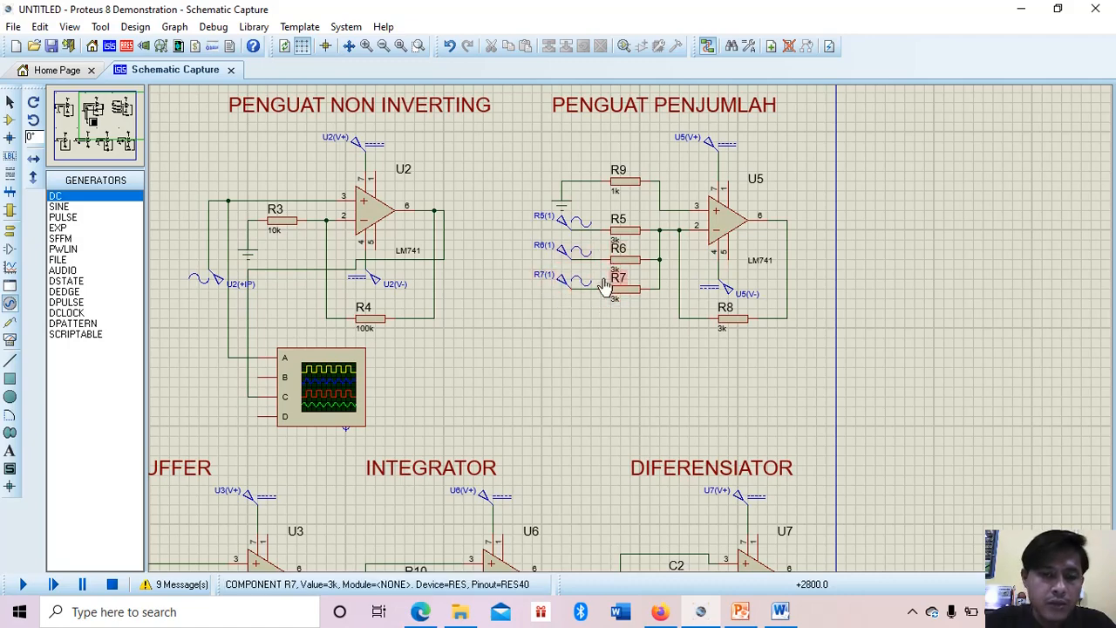
click(563, 225)
click(563, 225)
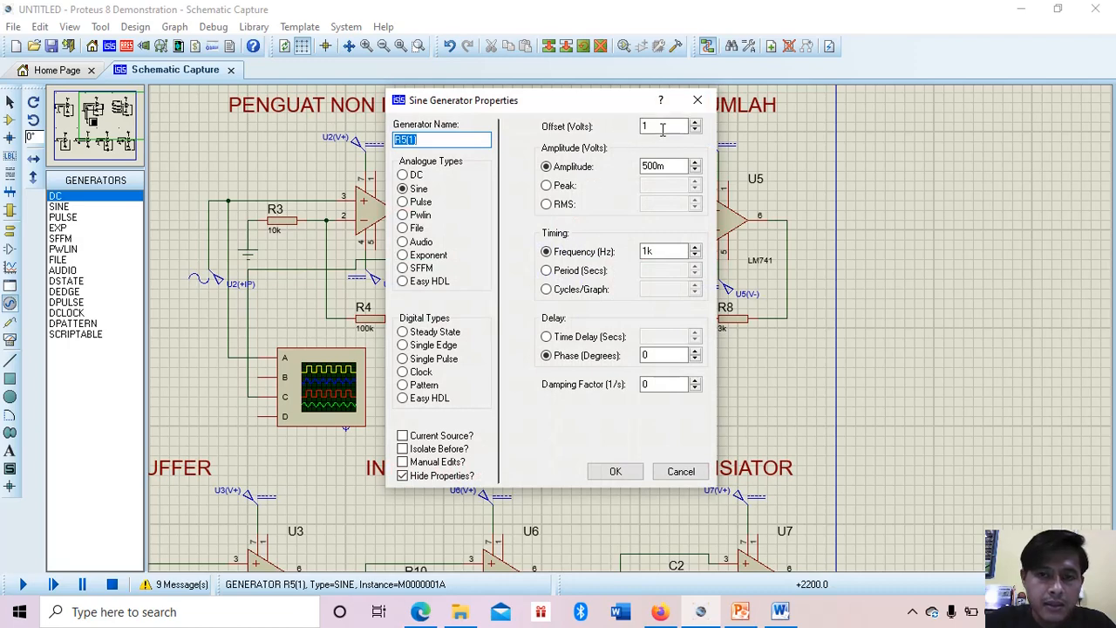
click(697, 100)
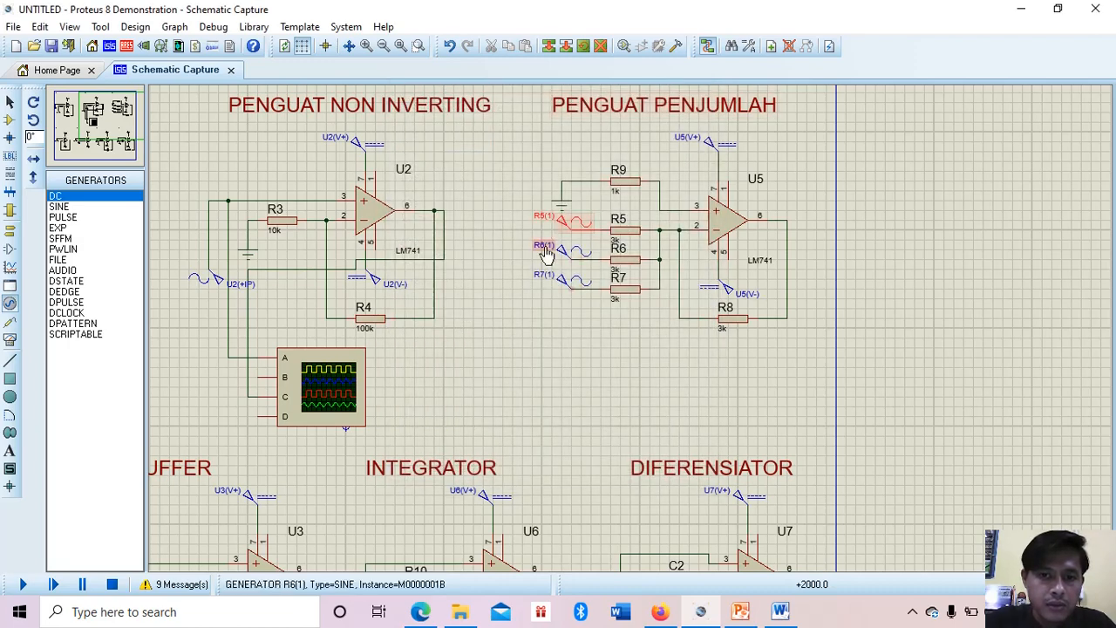
click(565, 255)
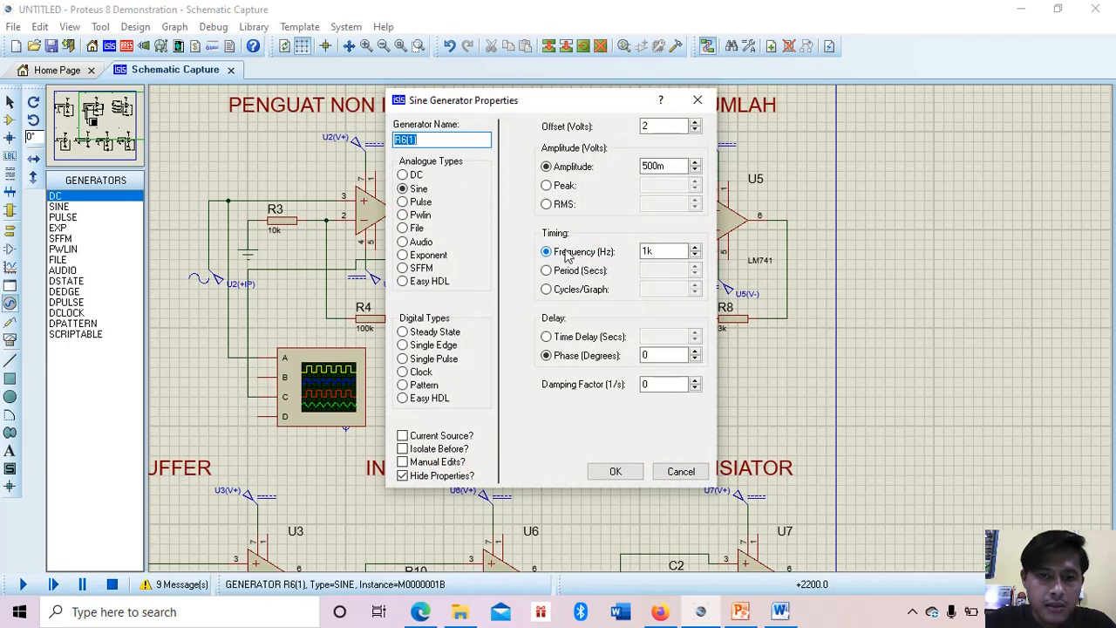
click(697, 102)
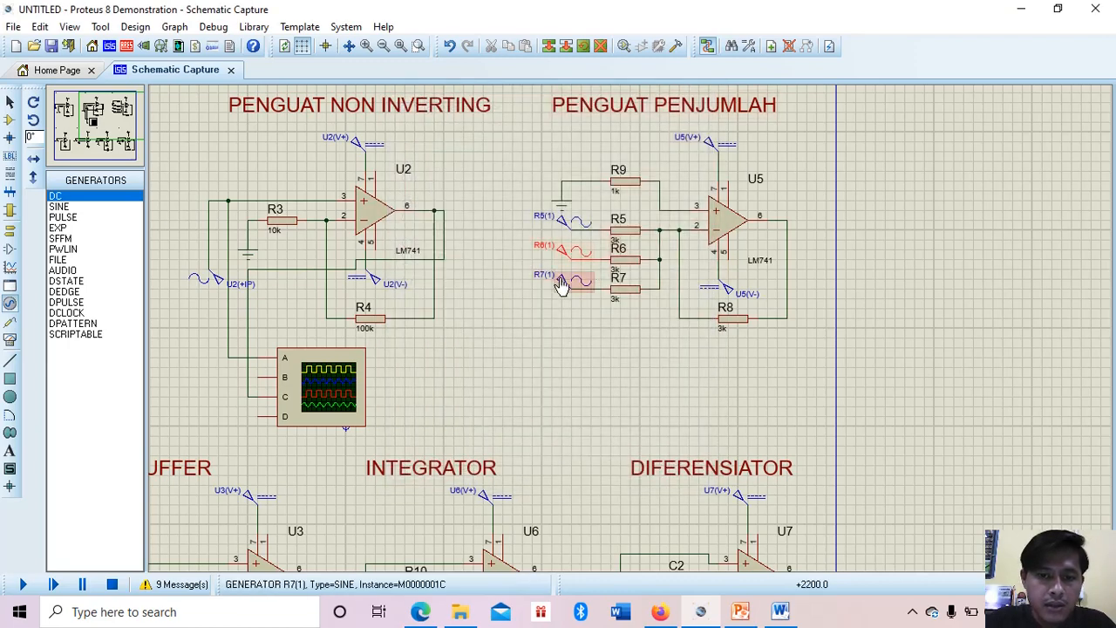
double_click(565, 278)
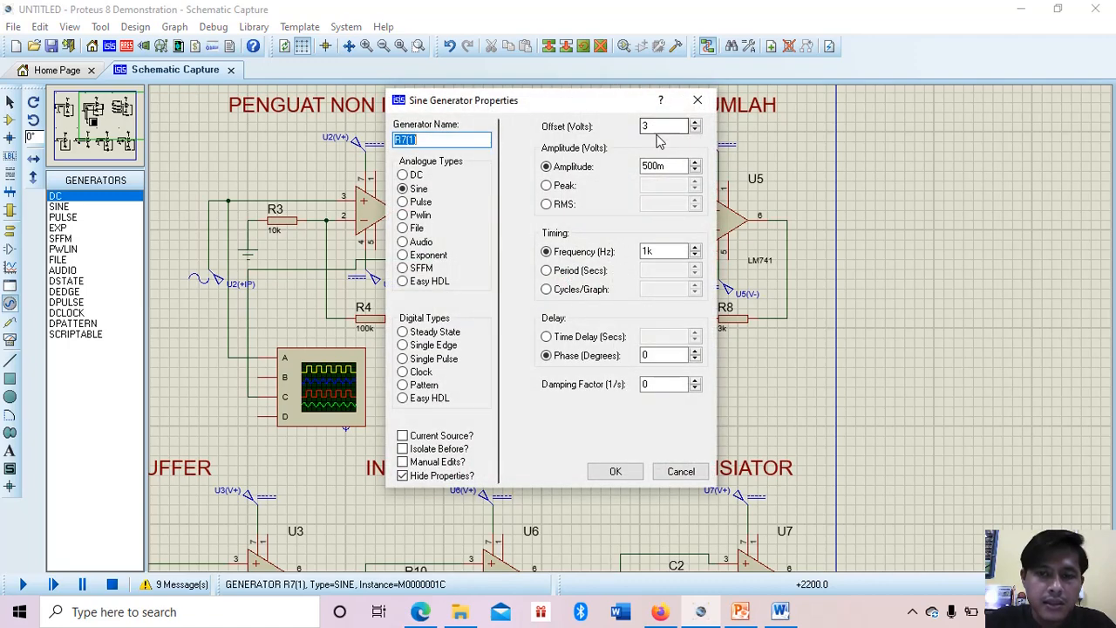
click(697, 102)
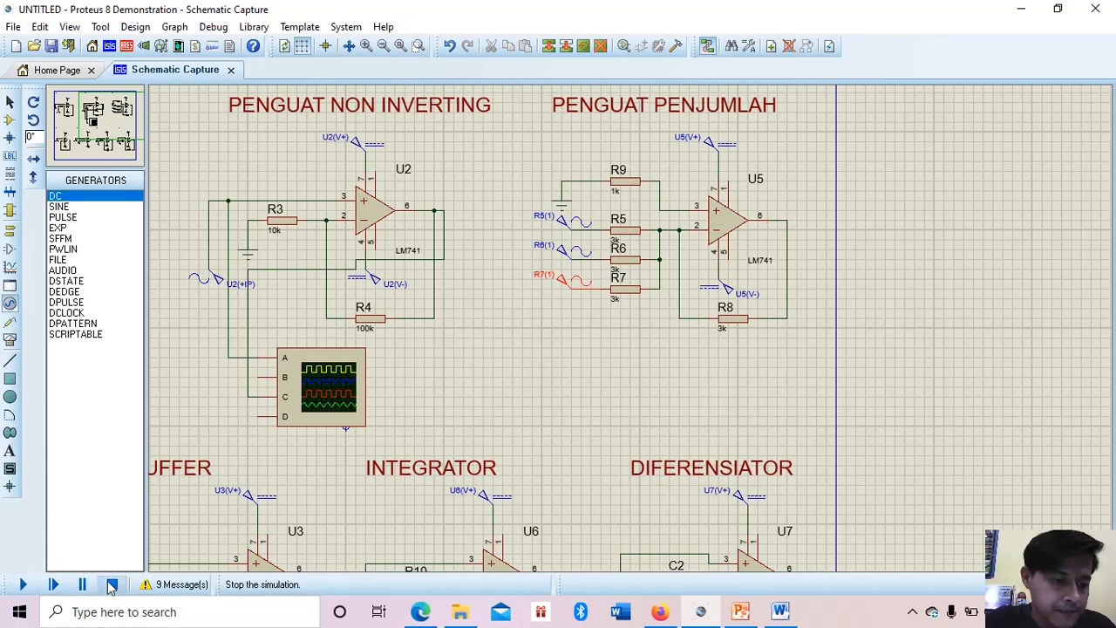
Step: Delete both wires linking the oscilloscope to the non-inverting amplifier
right_click(250, 293)
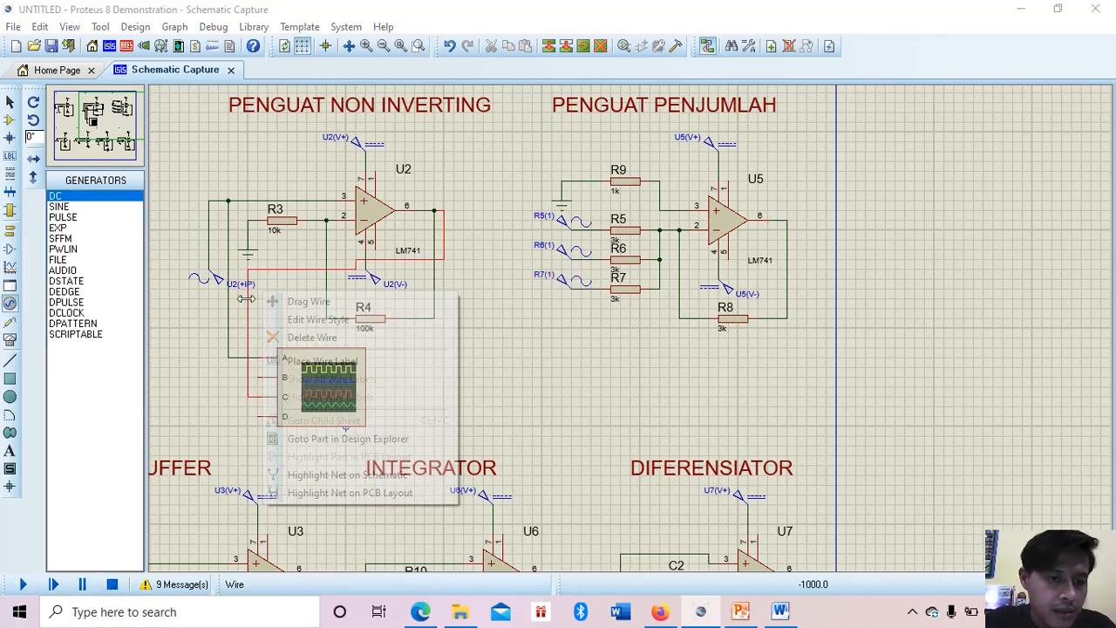
click(307, 337)
right_click(245, 304)
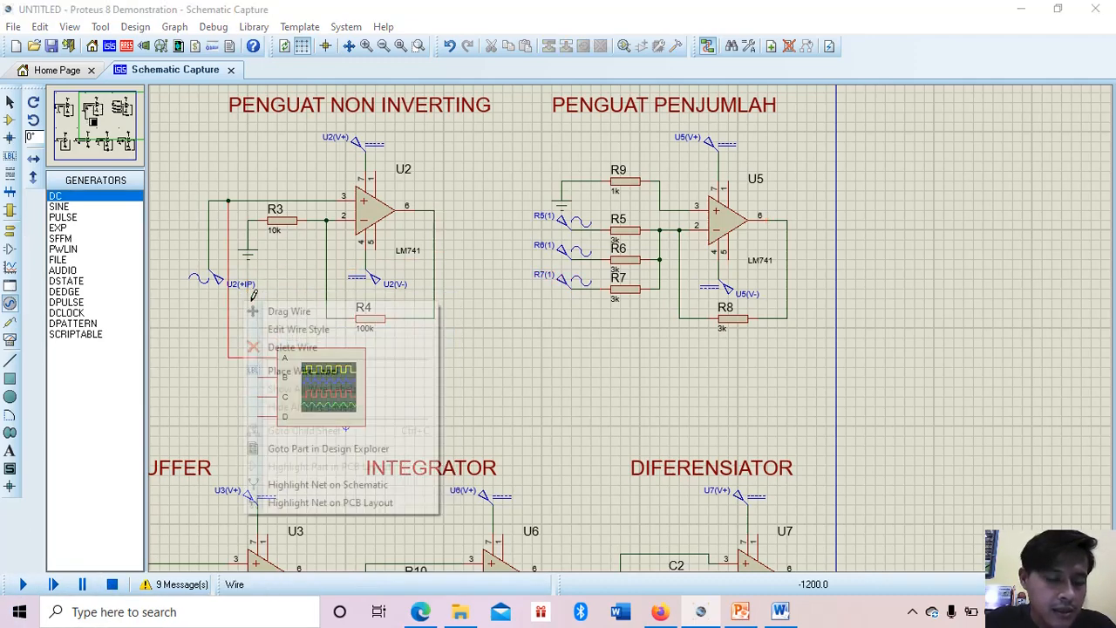
click(311, 346)
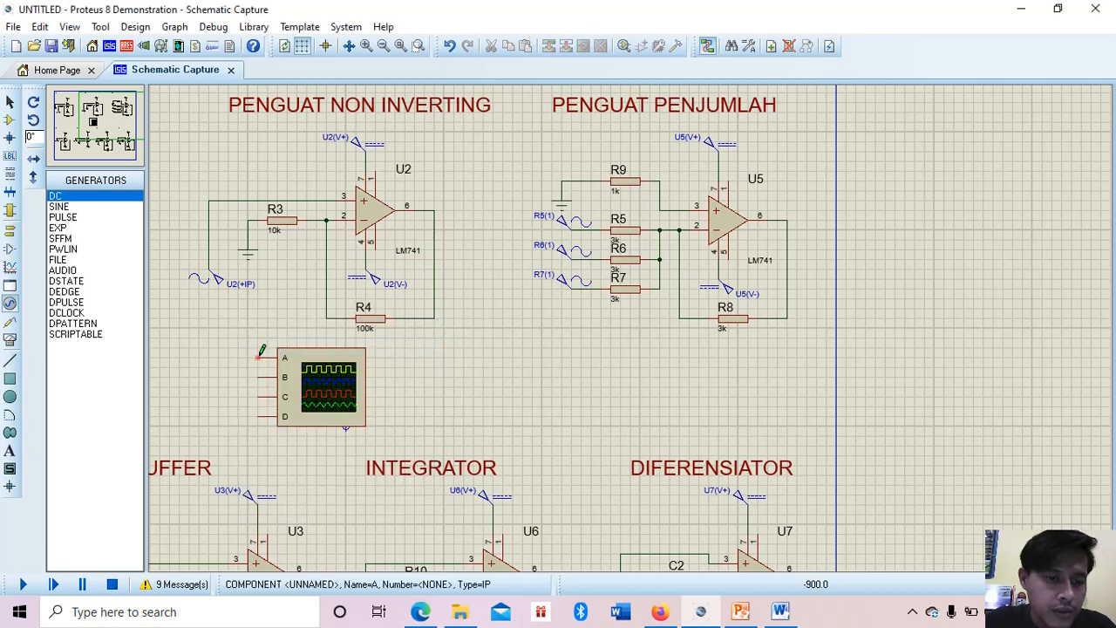
Step: Wire oscilloscope channel A to the summing amplifier's R5(1) sine input and channel C to the output of U5
click(563, 287)
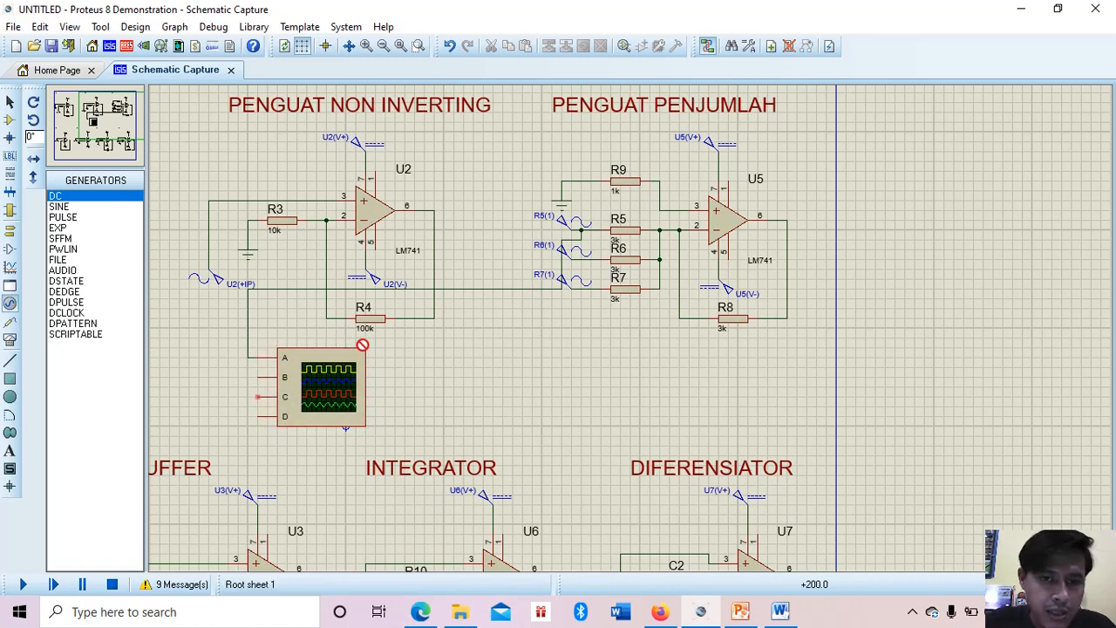
click(258, 396)
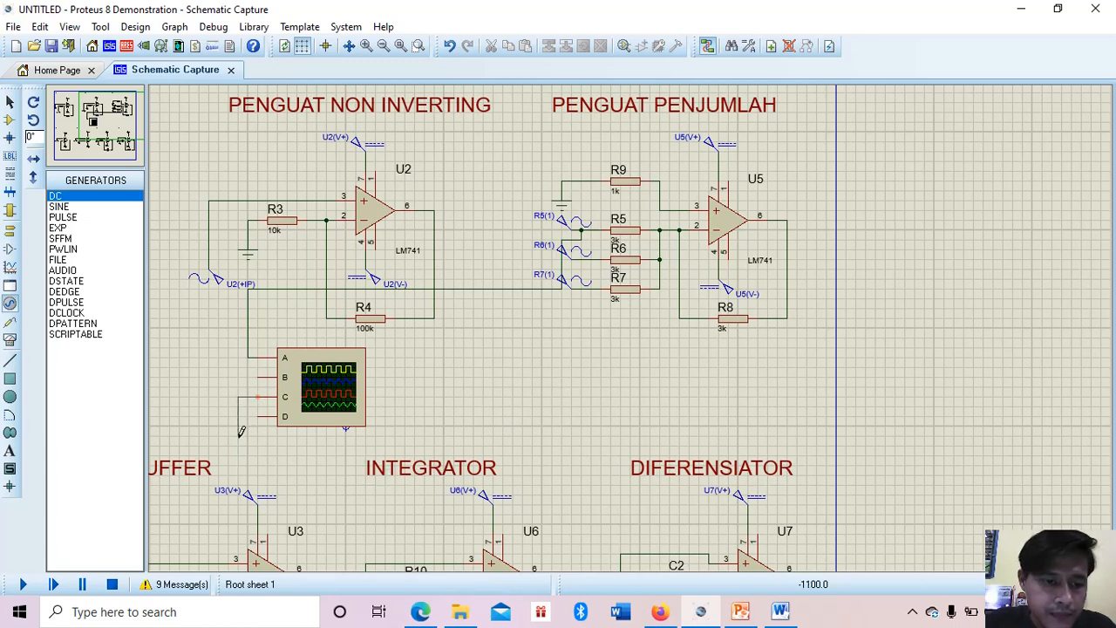
click(788, 221)
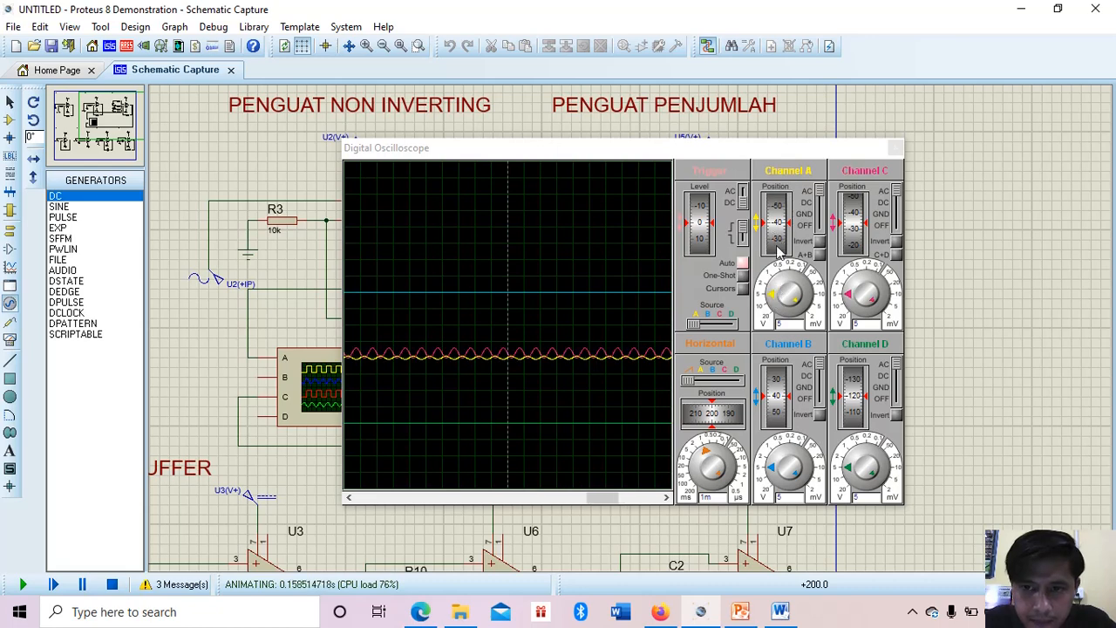
Step: Simulate the summing amplifier, raise channel A's trace above channel C's to compare them with the circuit, and stop the simulation
mouse_move(775, 229)
mouse_down()
mouse_move(779, 206)
mouse_move(786, 229)
mouse_up()
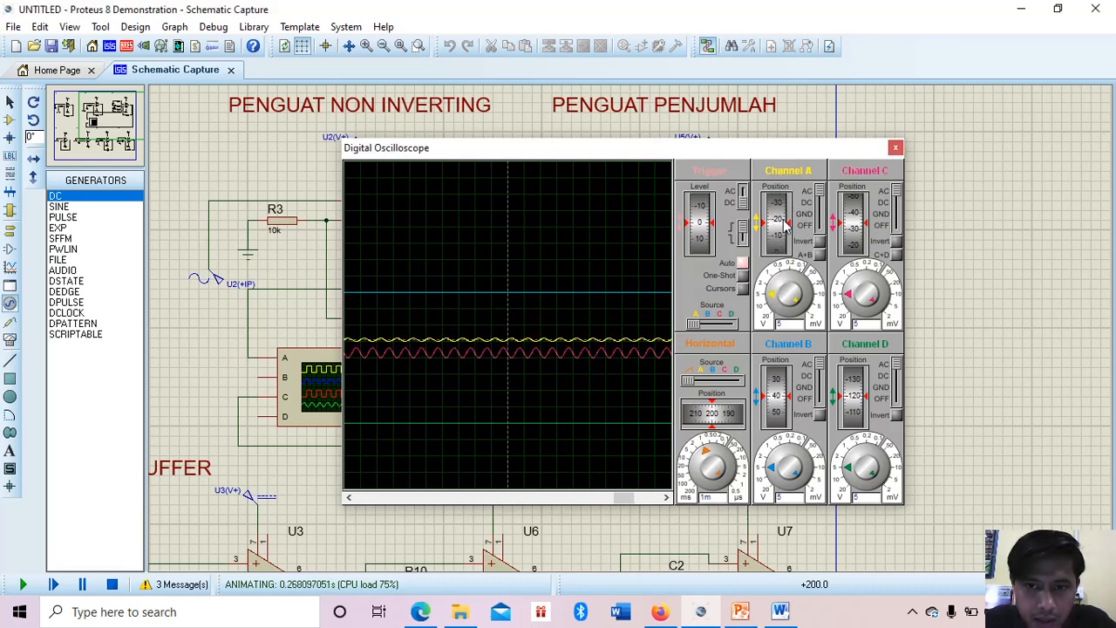
drag(652, 154, 730, 349)
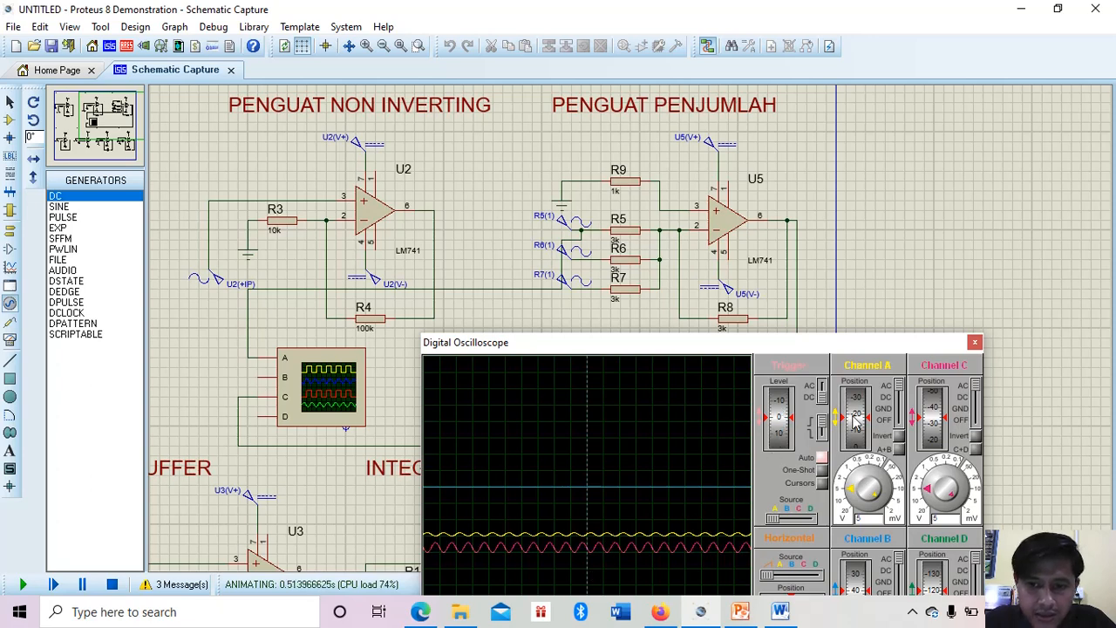
scroll(853, 418, down, 4)
scroll(853, 421, up, 3)
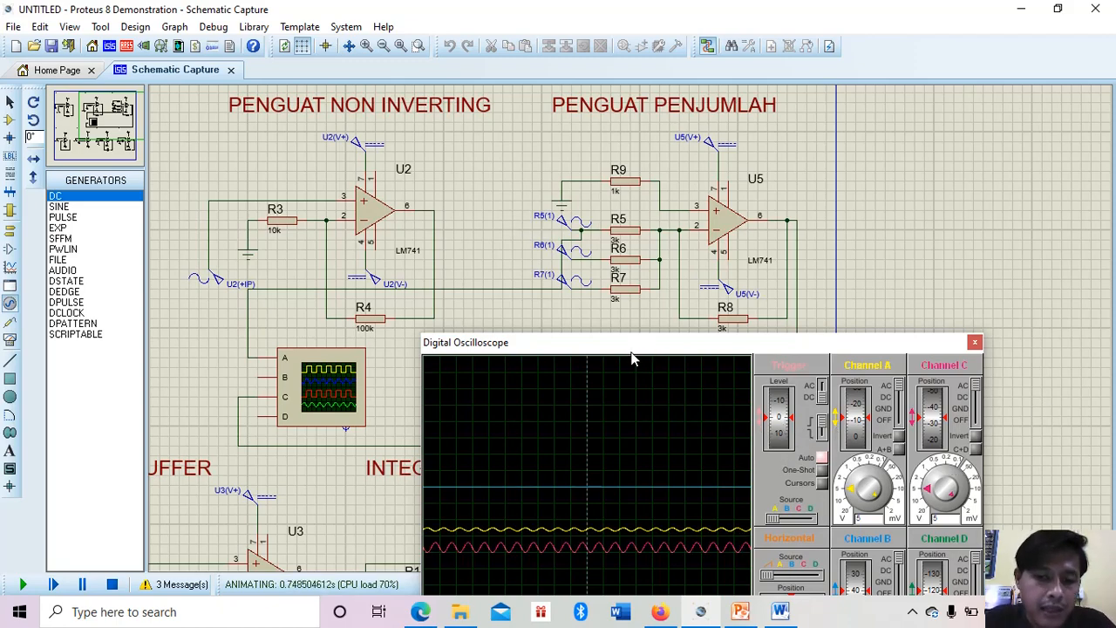
drag(636, 352, 667, 164)
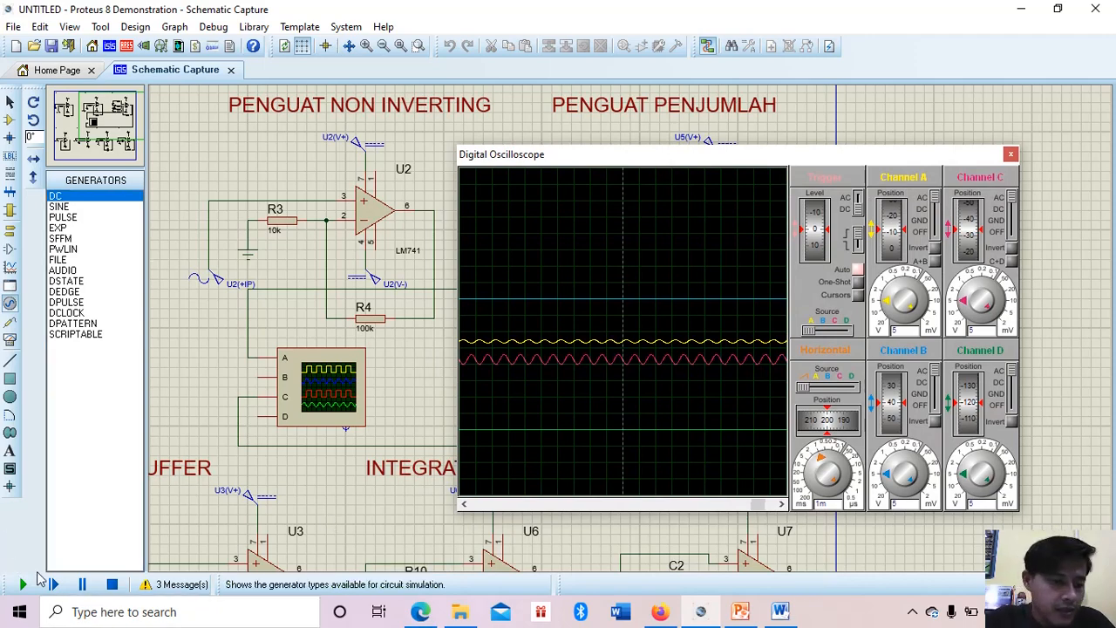
click(113, 585)
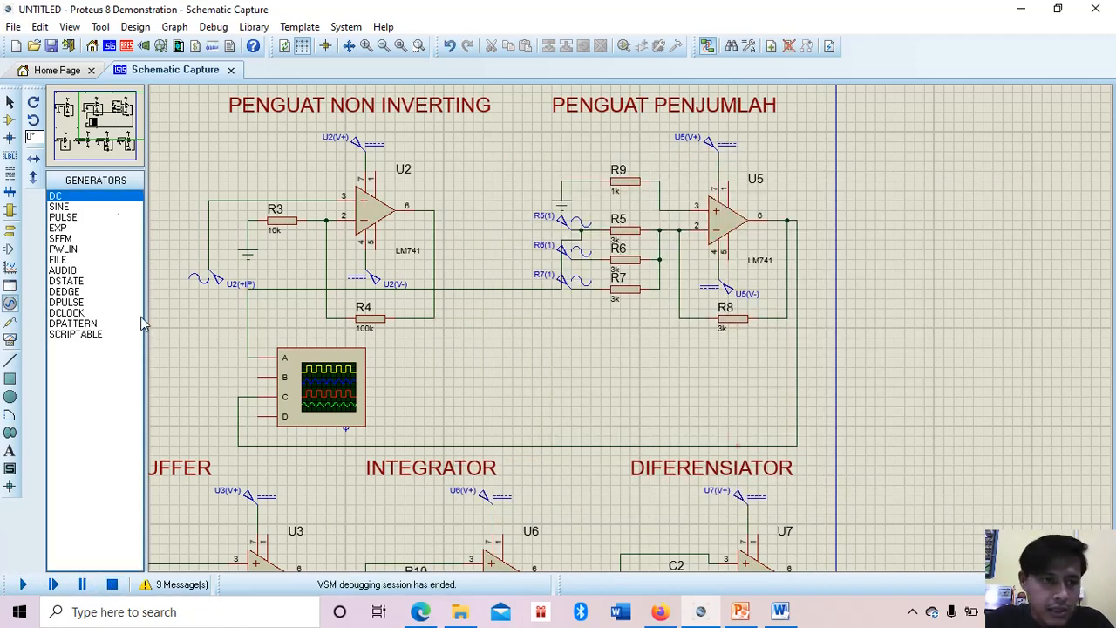
Step: Delete both wires linking the oscilloscope to the summing amplifier
click(79, 117)
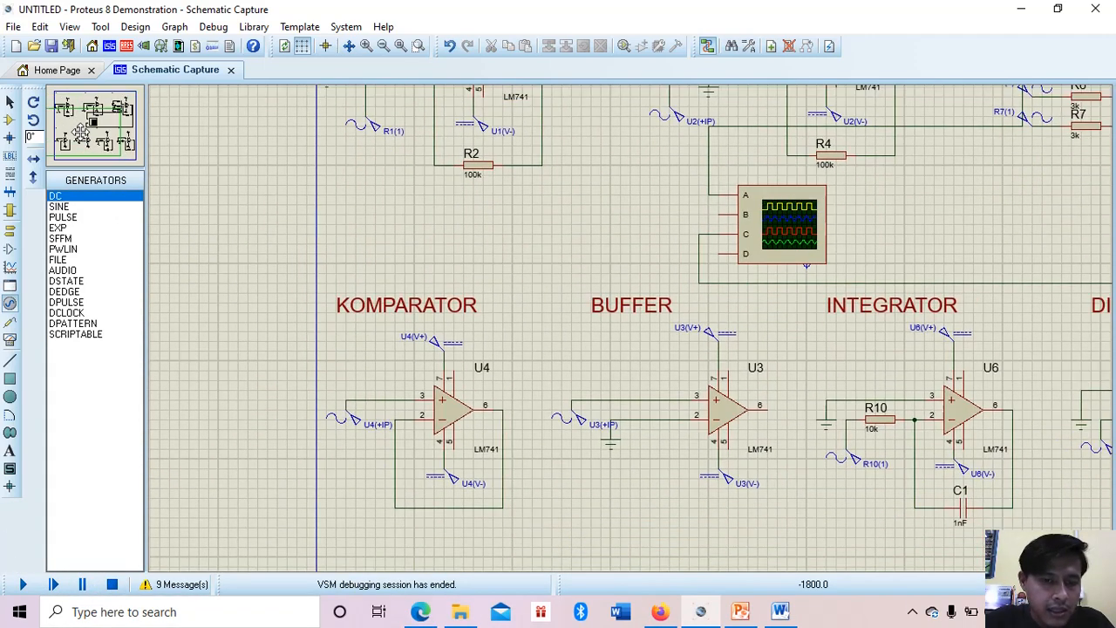
right_click(706, 154)
click(771, 193)
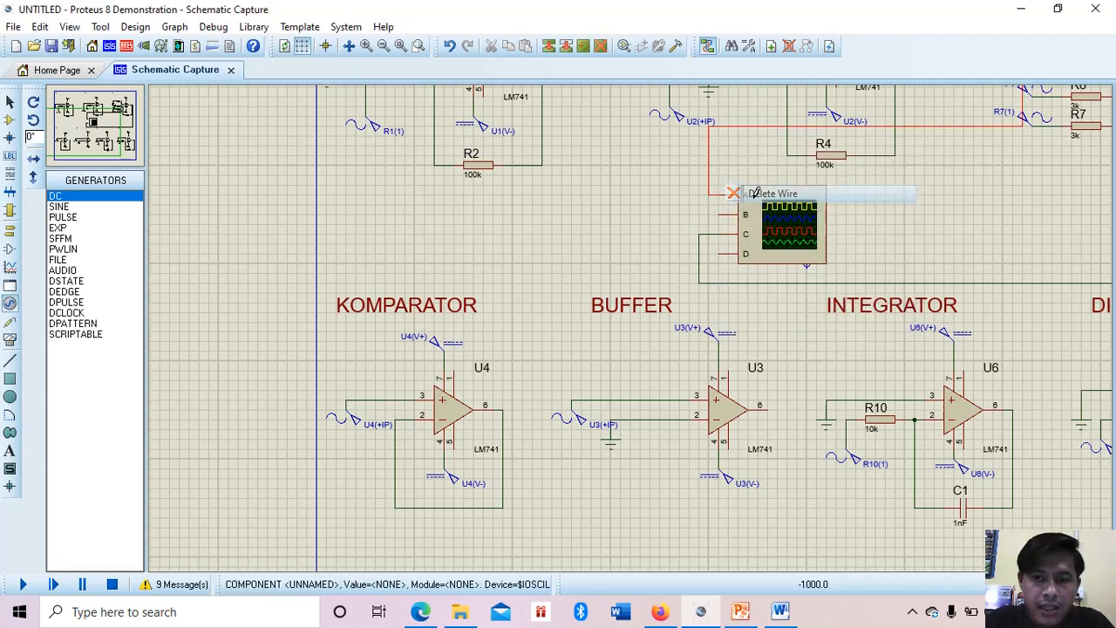
right_click(707, 280)
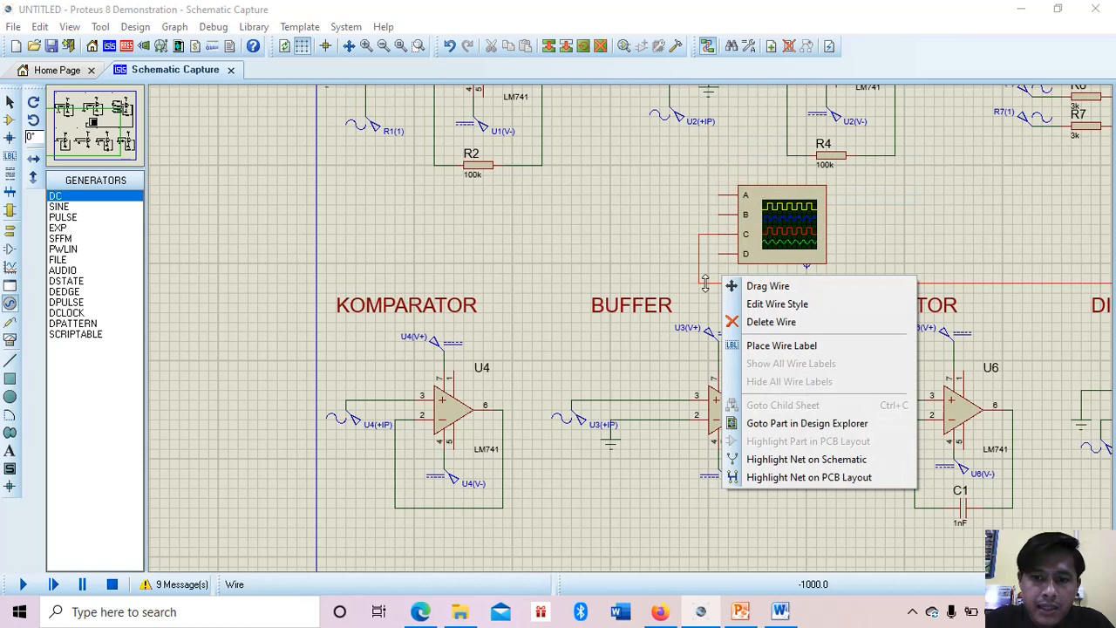
click(752, 319)
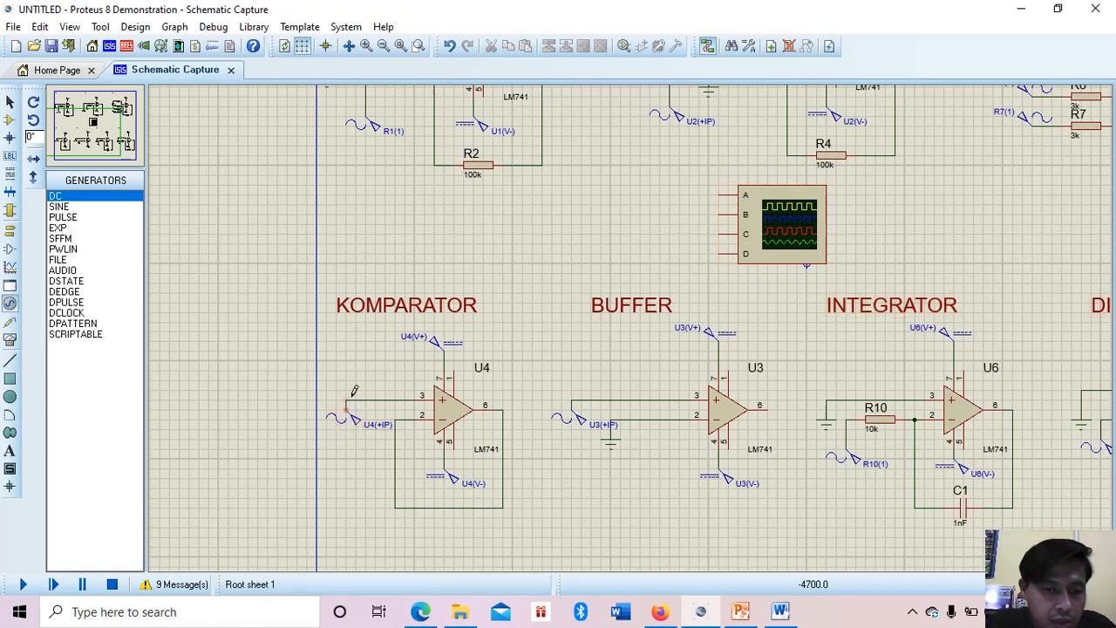
Step: Wire oscilloscope channel A to the sine input of the KOMPARATOR circuit and channel C to the output of U4, undoing any misplaced generator
click(718, 194)
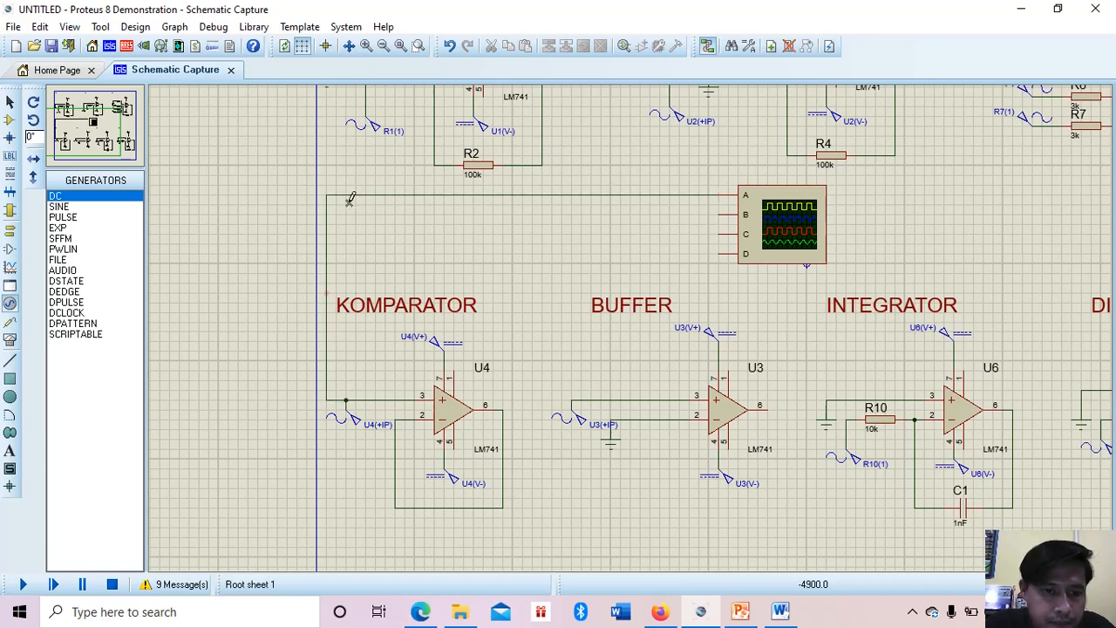
click(346, 399)
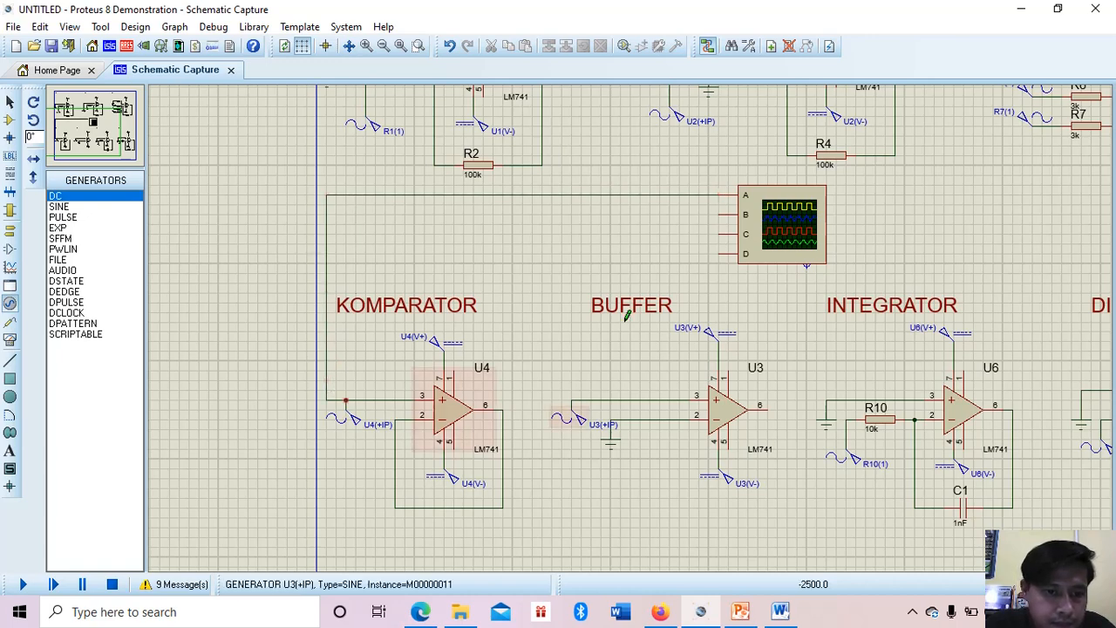
click(504, 403)
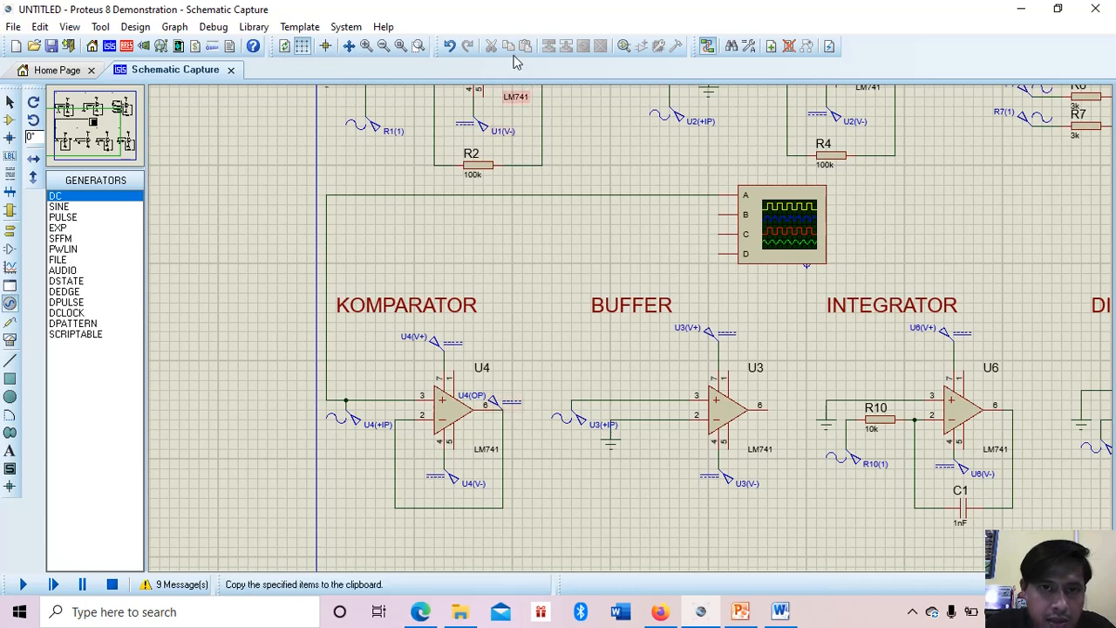
click(449, 46)
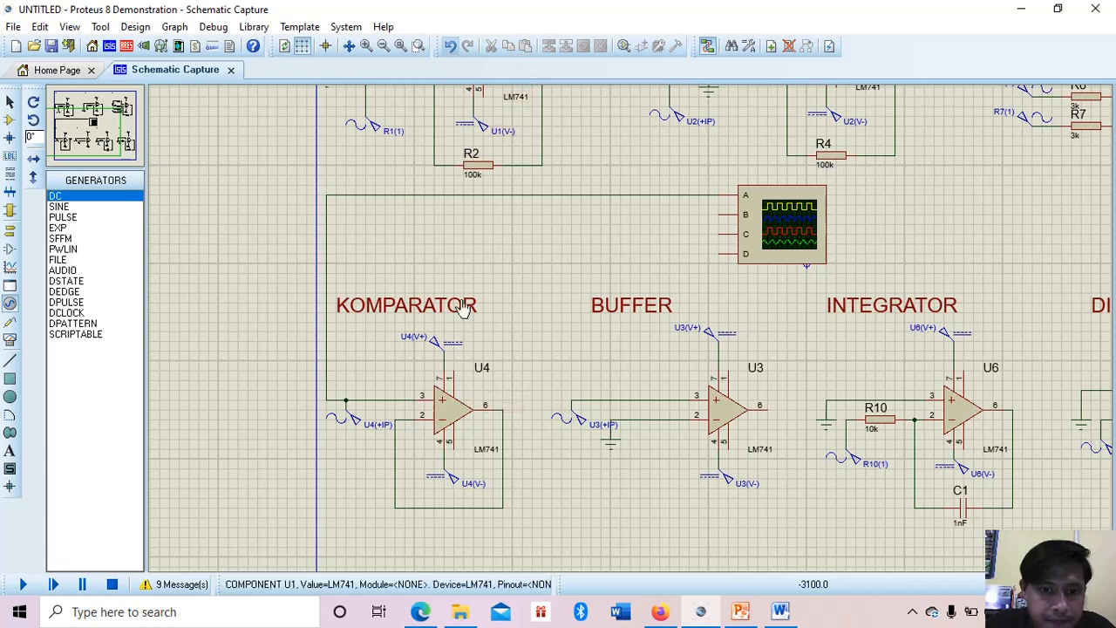
click(719, 234)
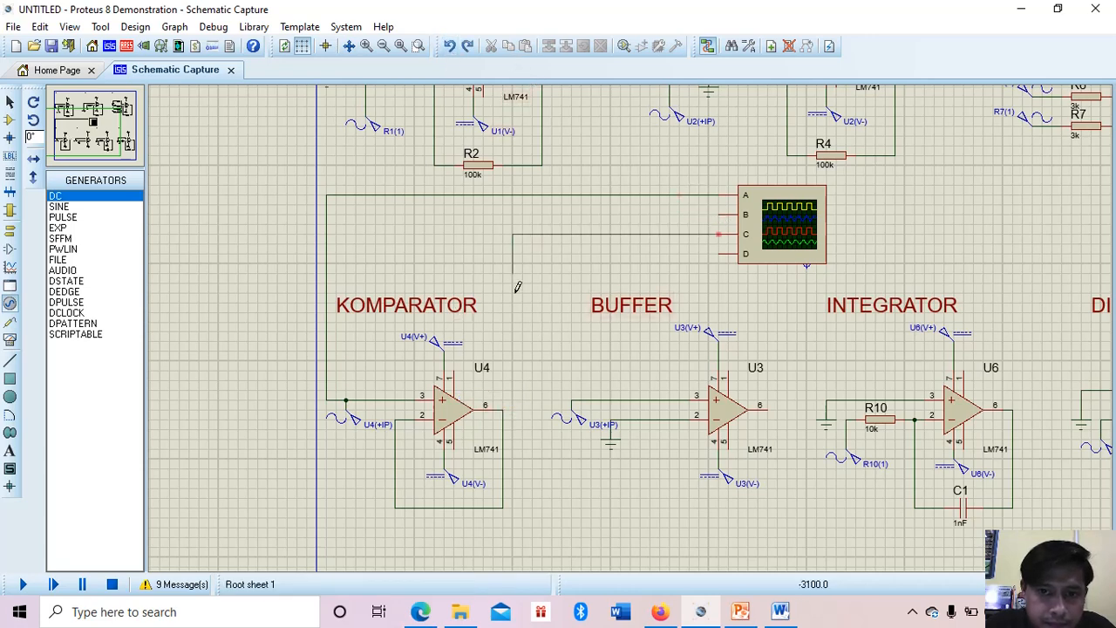
click(503, 407)
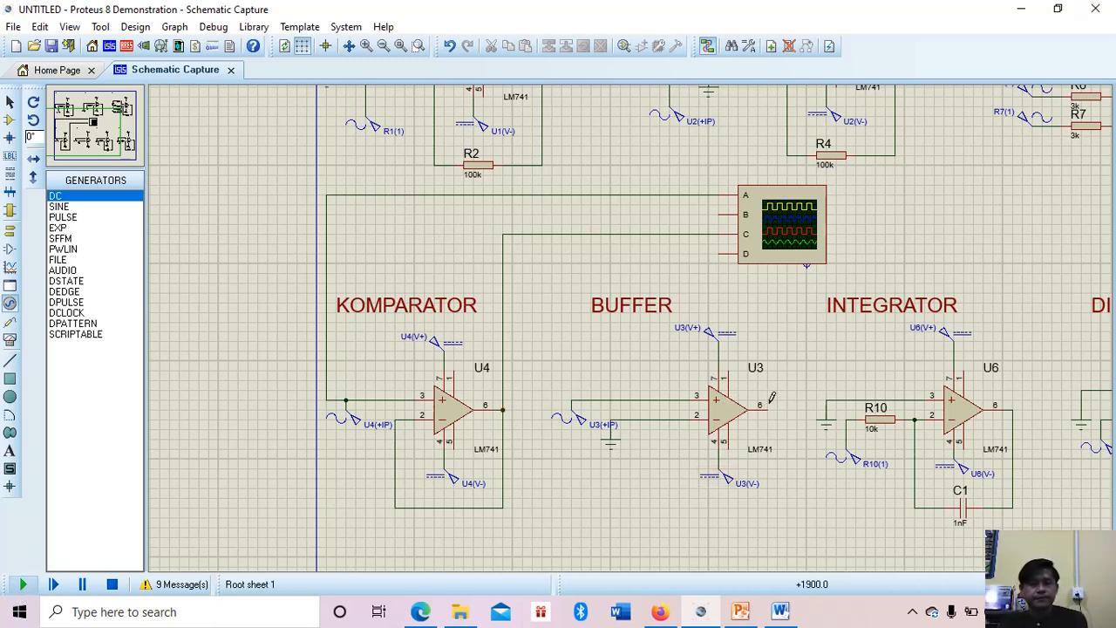
Step: Simulate the KOMPARATOR circuit, lower channel A's trace closer to channel C's for comparison, and stop the simulation
key(F12)
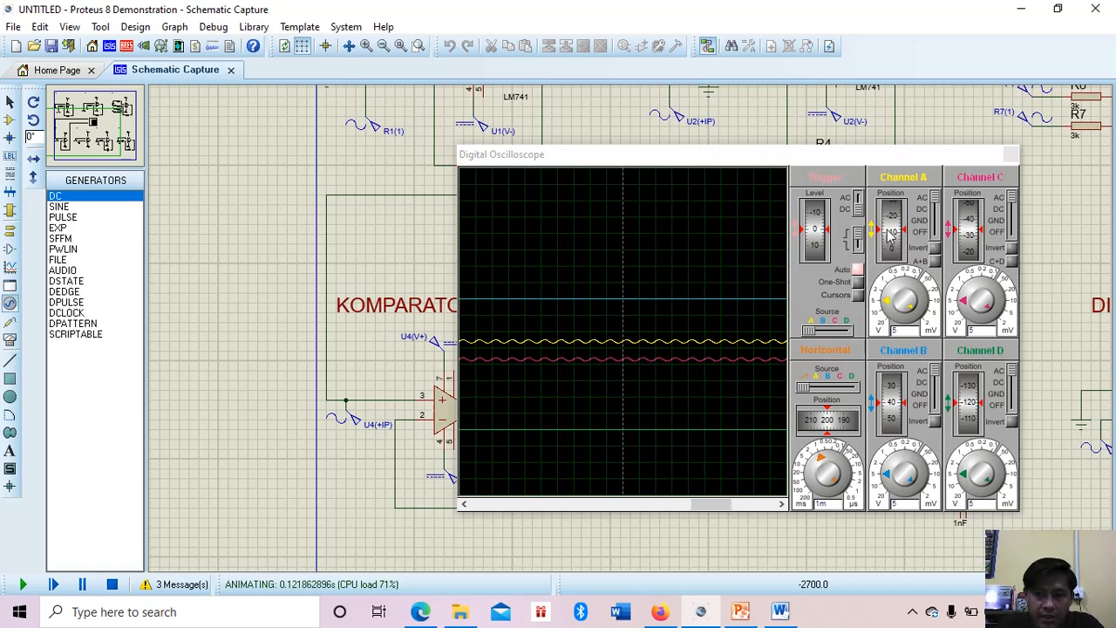
mouse_move(892, 225)
mouse_down()
mouse_move(901, 244)
mouse_move(901, 227)
mouse_up()
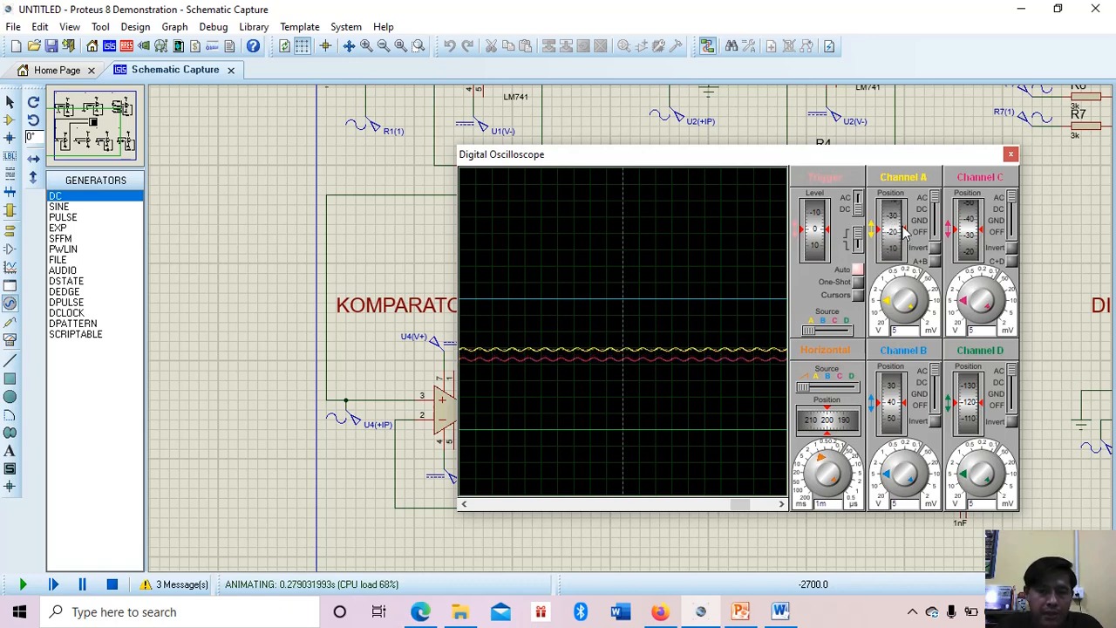
click(113, 586)
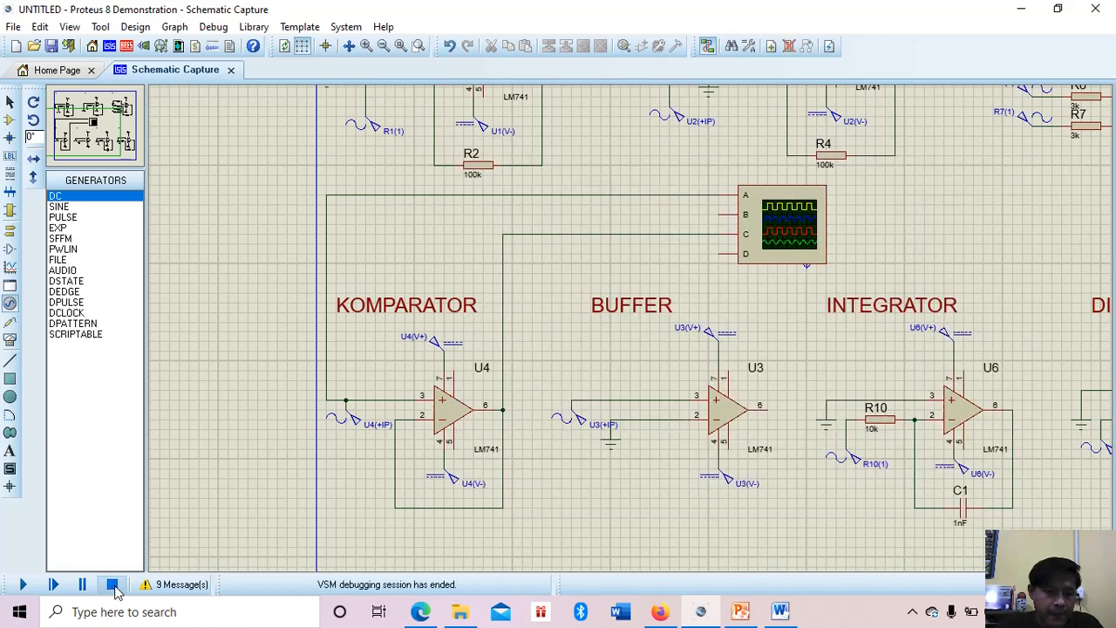
Step: Delete both wires linking the oscilloscope to the KOMPARATOR circuit
right_click(573, 192)
click(624, 232)
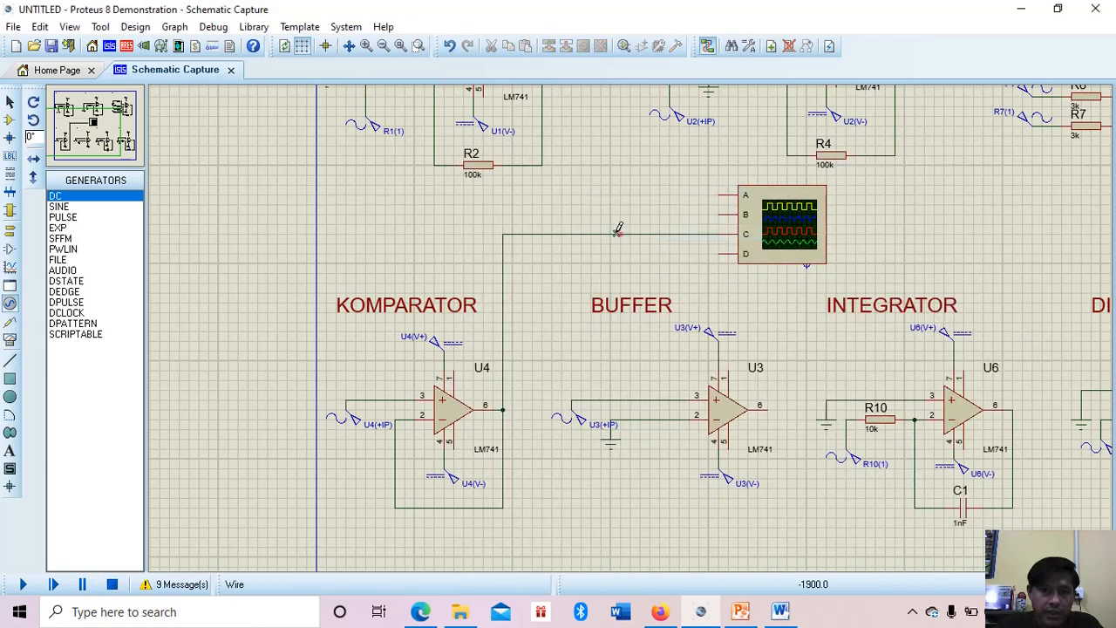
right_click(617, 238)
click(673, 279)
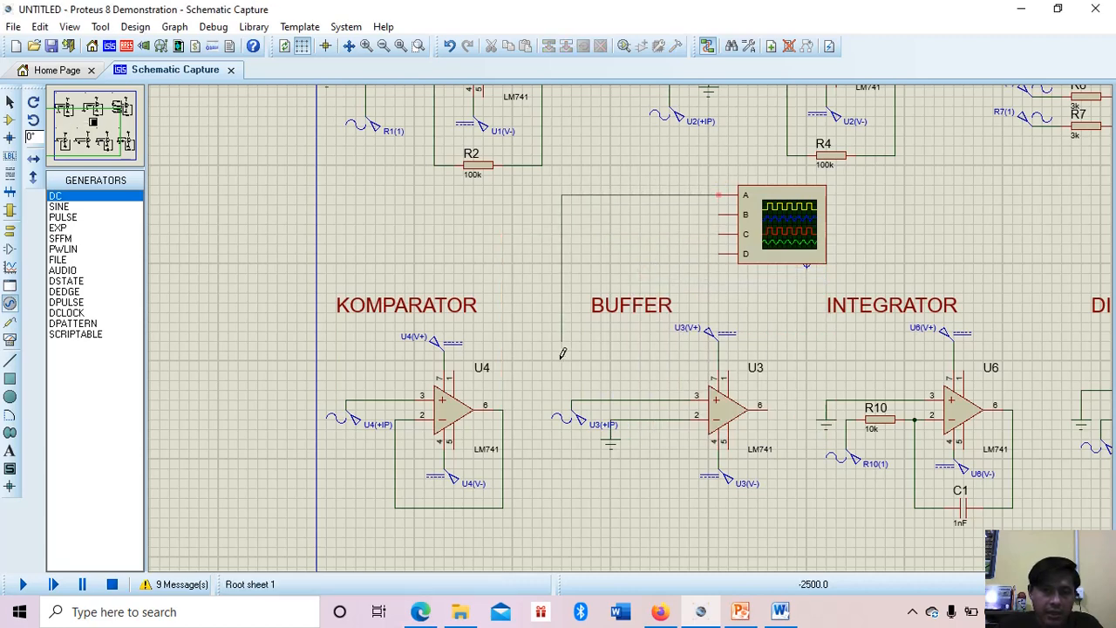
Step: Wire oscilloscope channel A to the U3(+IP) sine input of the BUFFER circuit and channel C to the output of U3
click(573, 400)
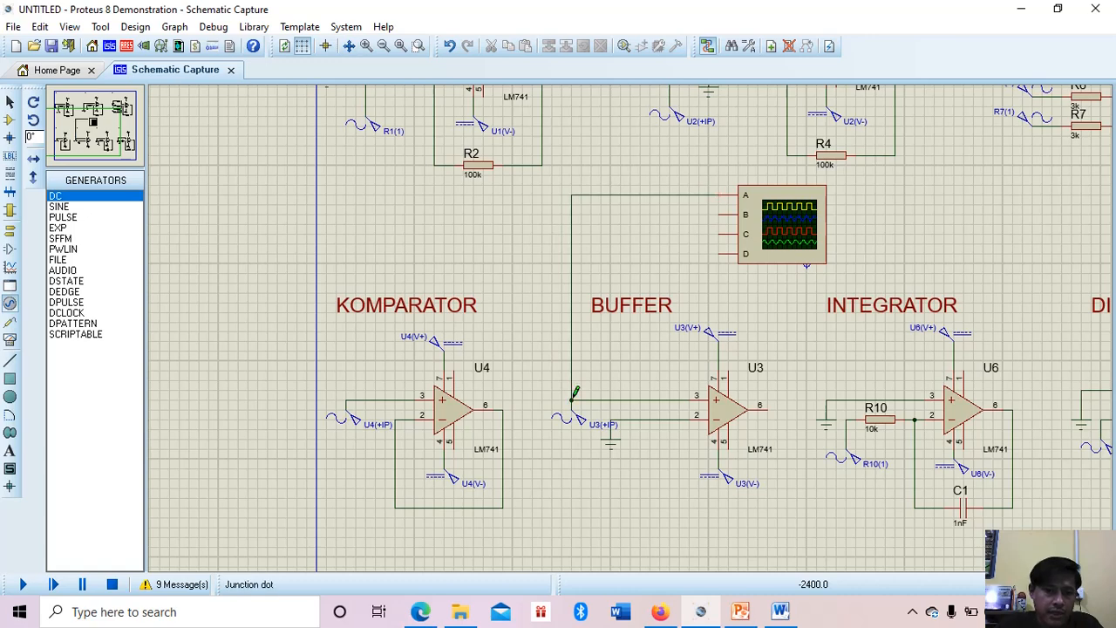
click(719, 234)
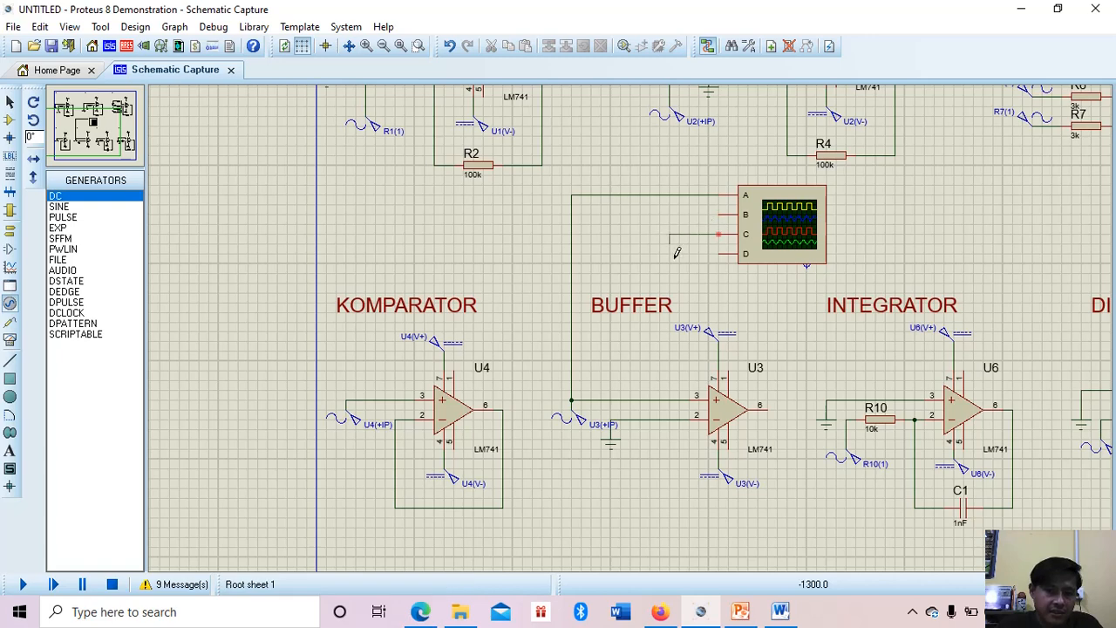
click(771, 407)
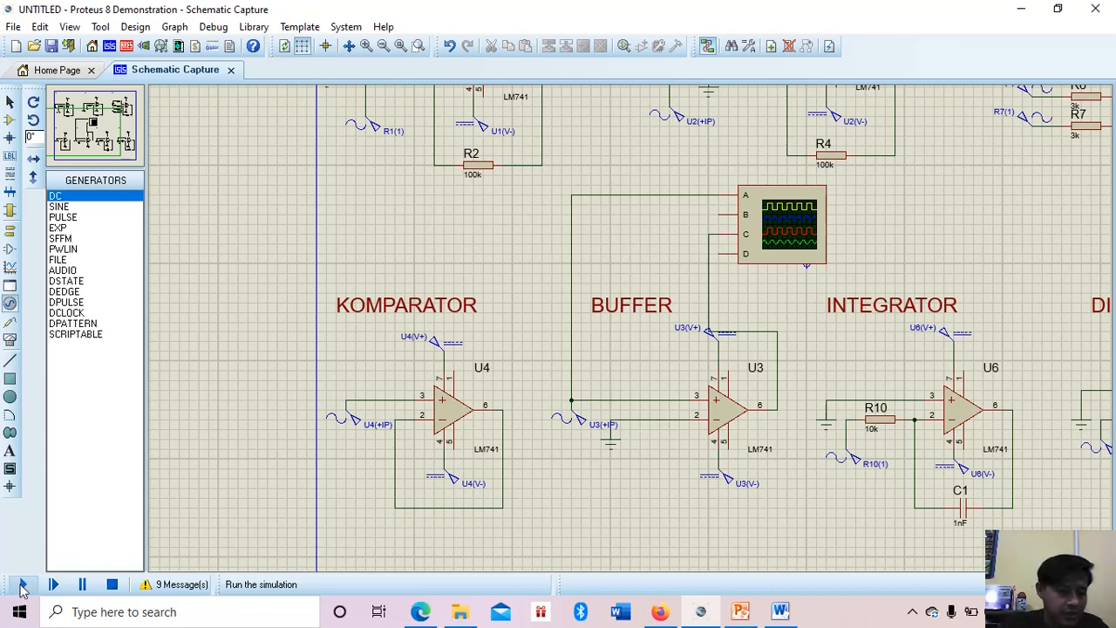
Step: Simulate the BUFFER circuit, raise the channel A and channel C traces to compare them, and stop the simulation
key(F12)
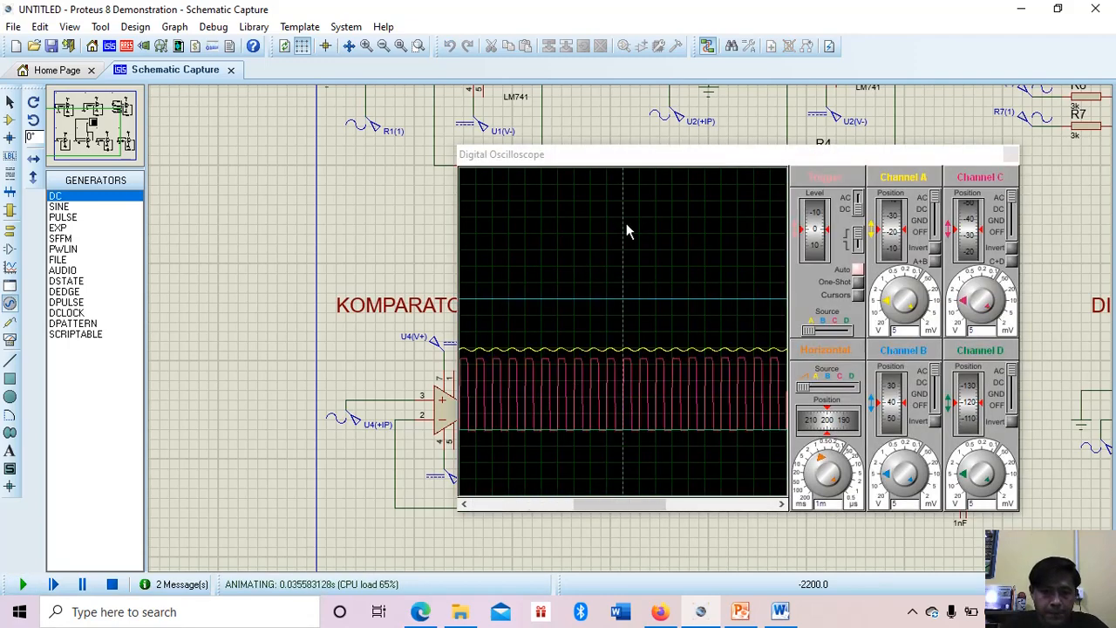
click(891, 240)
drag(892, 239, 890, 221)
drag(967, 231, 979, 224)
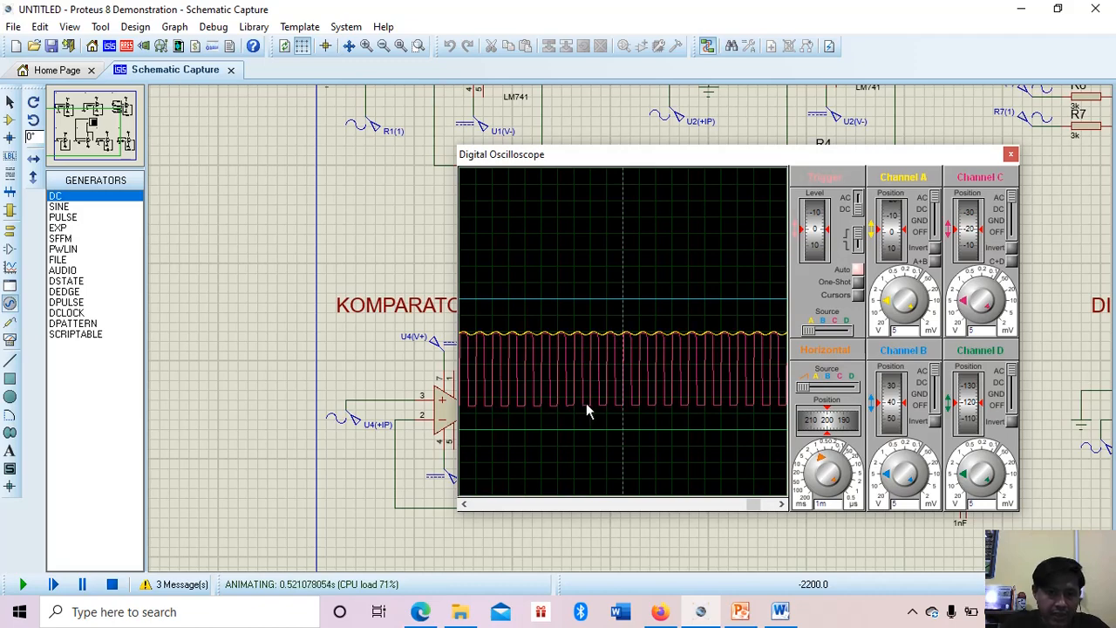
click(112, 585)
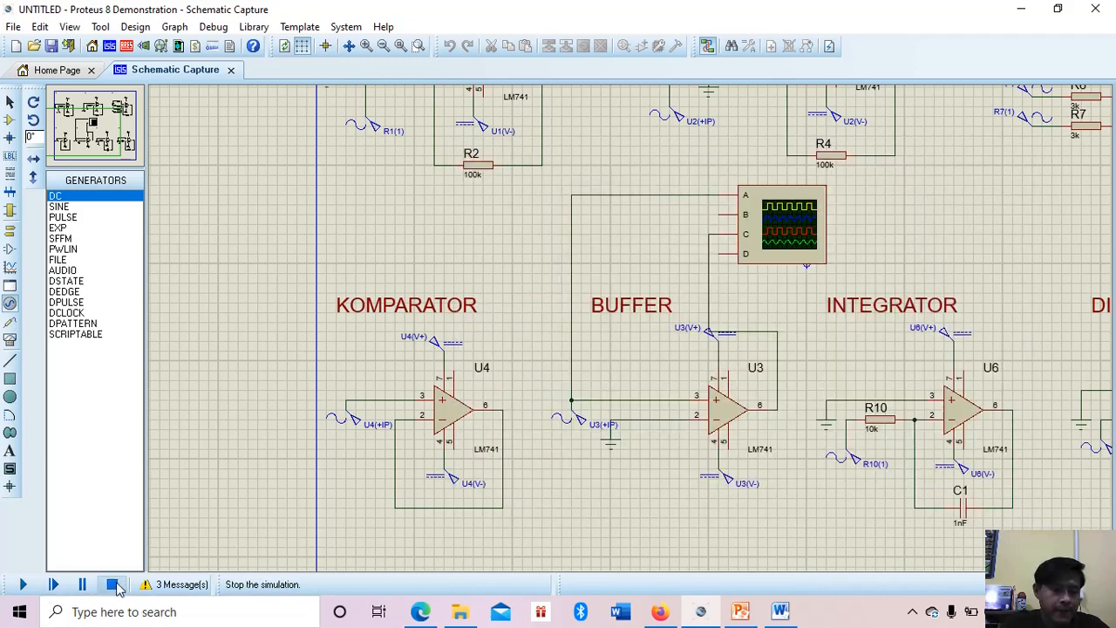
Step: Delete both wires linking the oscilloscope to the BUFFER circuit
right_click(645, 193)
click(698, 237)
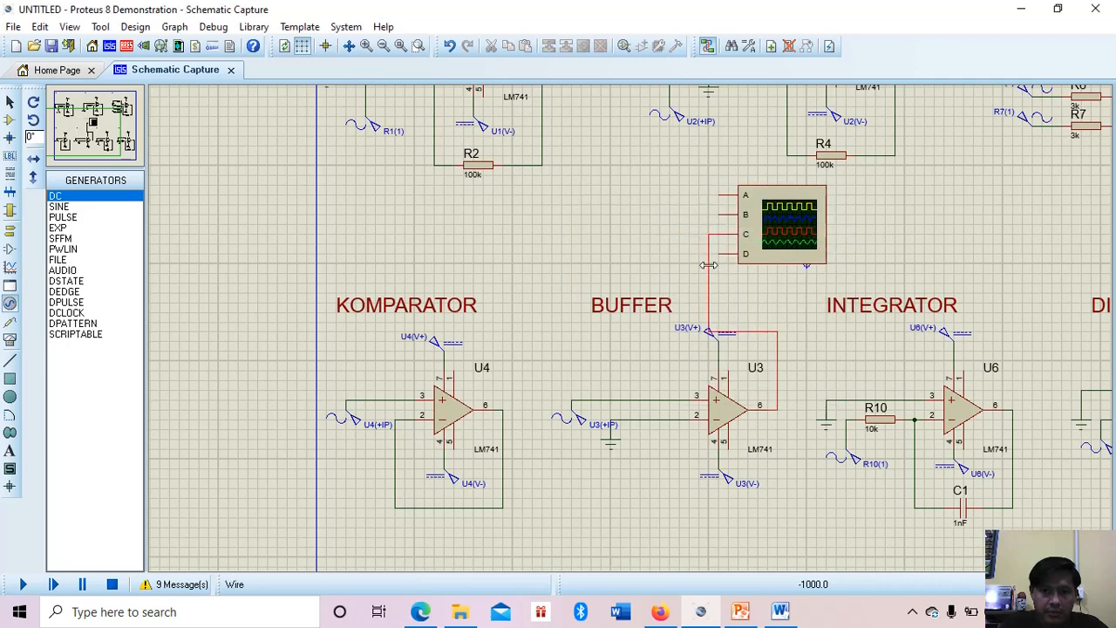
right_click(708, 265)
click(771, 304)
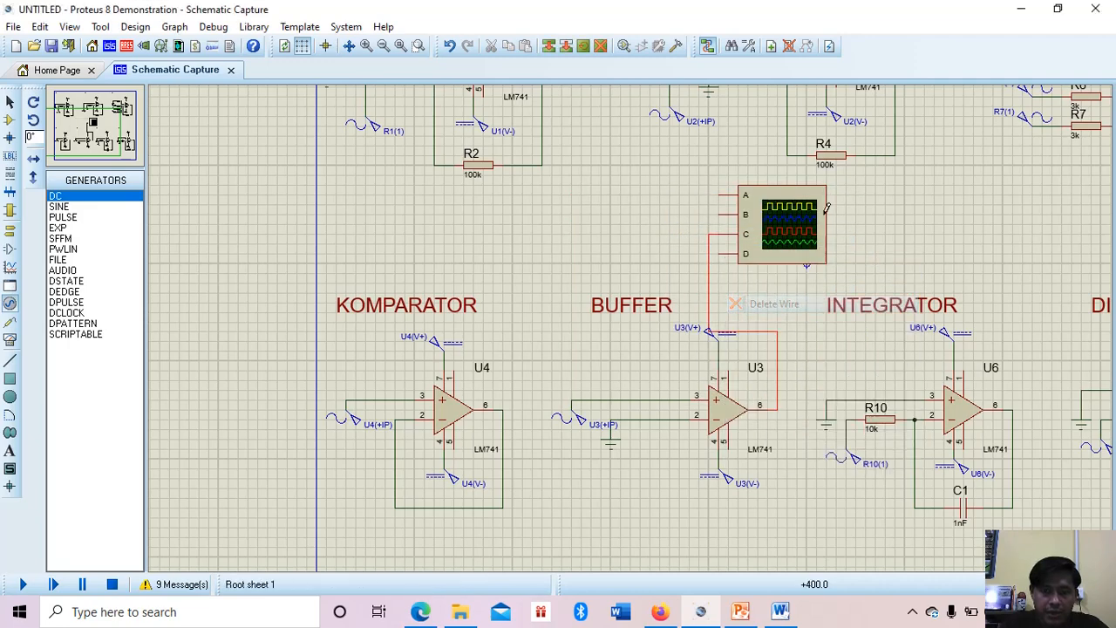
Step: Wire oscilloscope channel A to the R10(1) sine input of the INTEGRATOR circuit and channel C to the output of U6
click(720, 194)
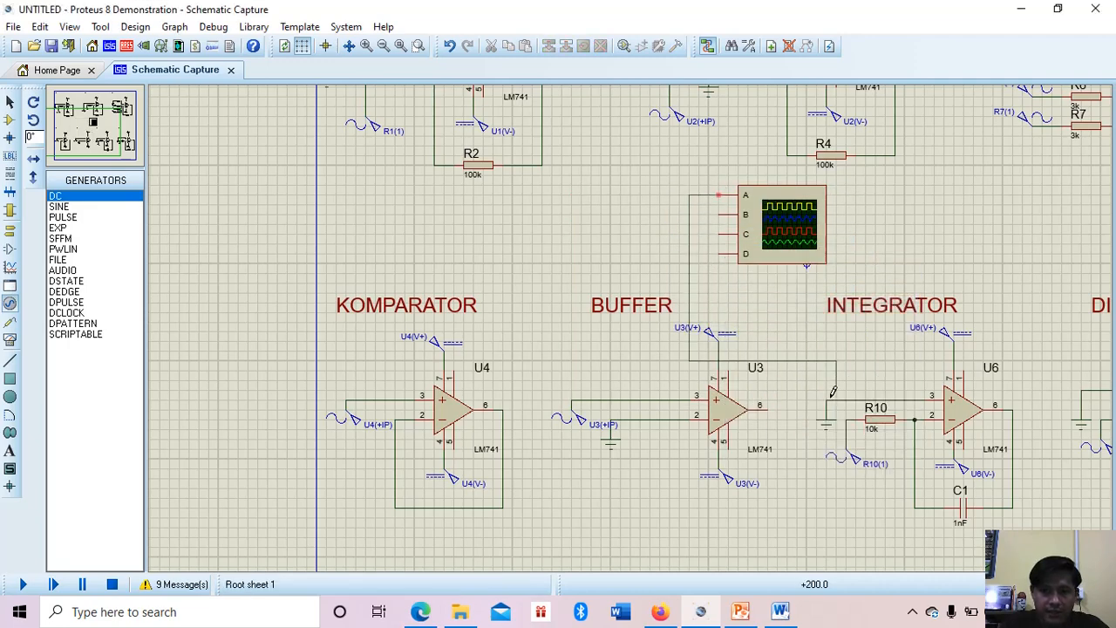
click(846, 419)
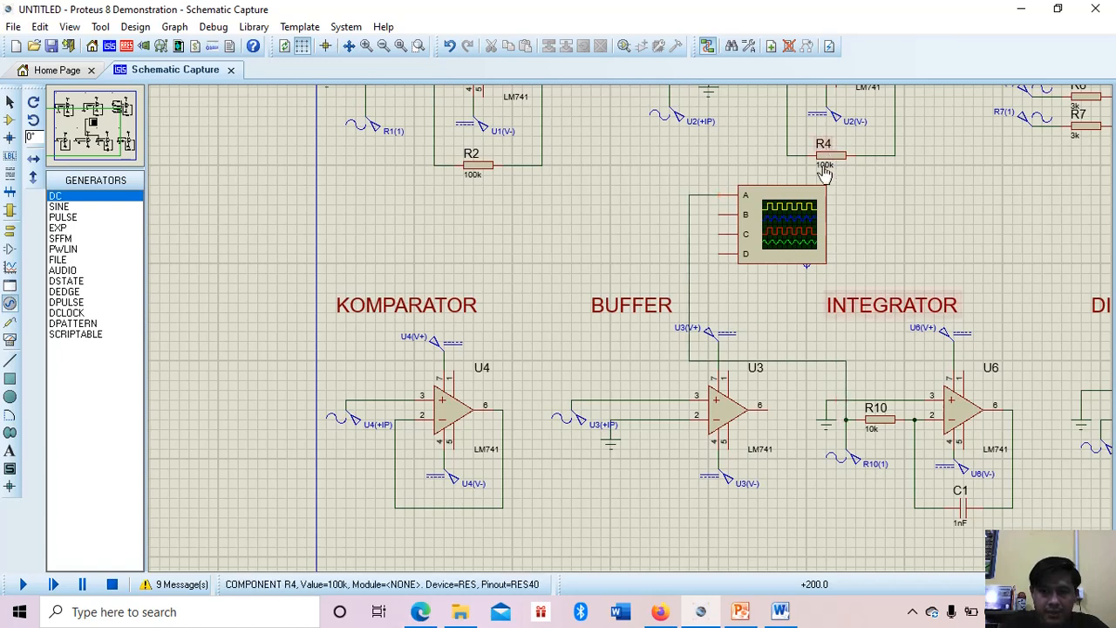
click(719, 232)
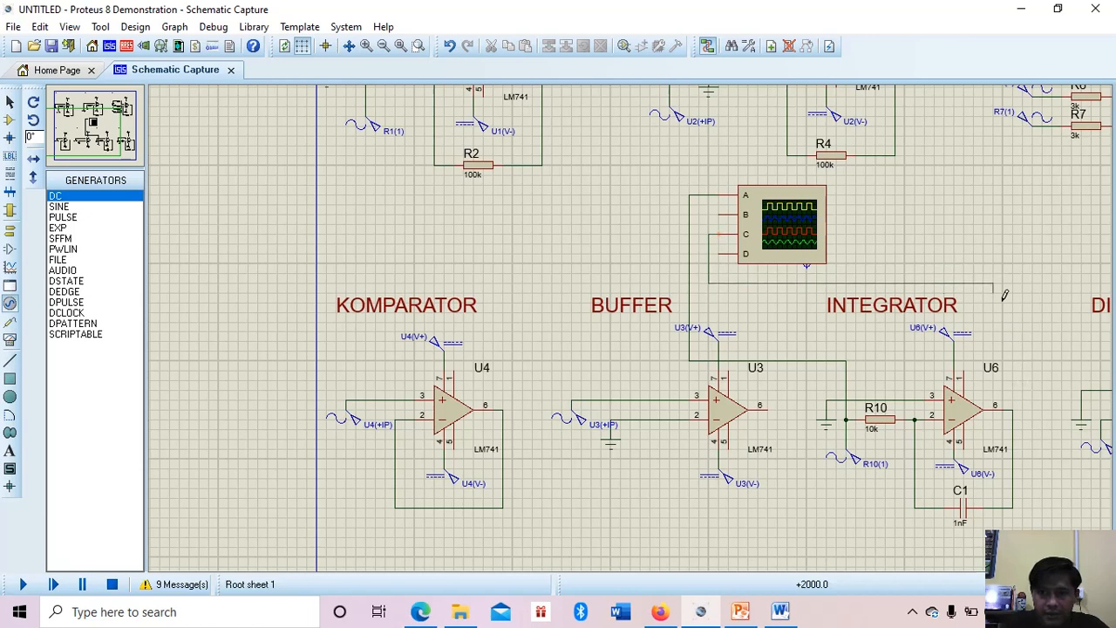
click(1014, 405)
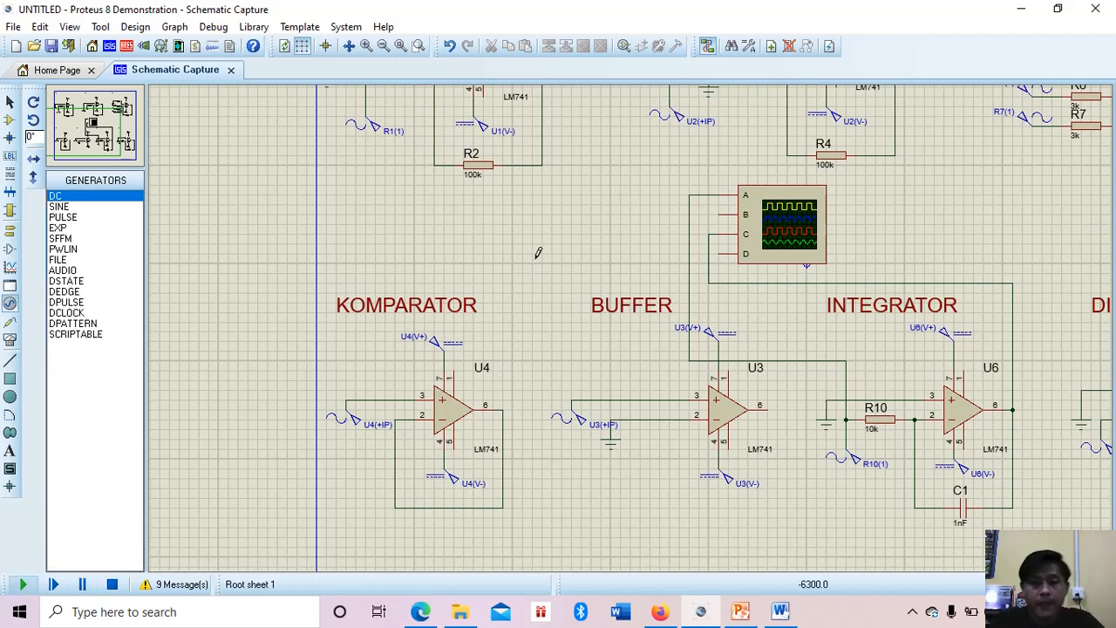
Step: Simulate the INTEGRATOR circuit, adjust channel A's position until its trace sits above channel C's, and stop the simulation
key(F12)
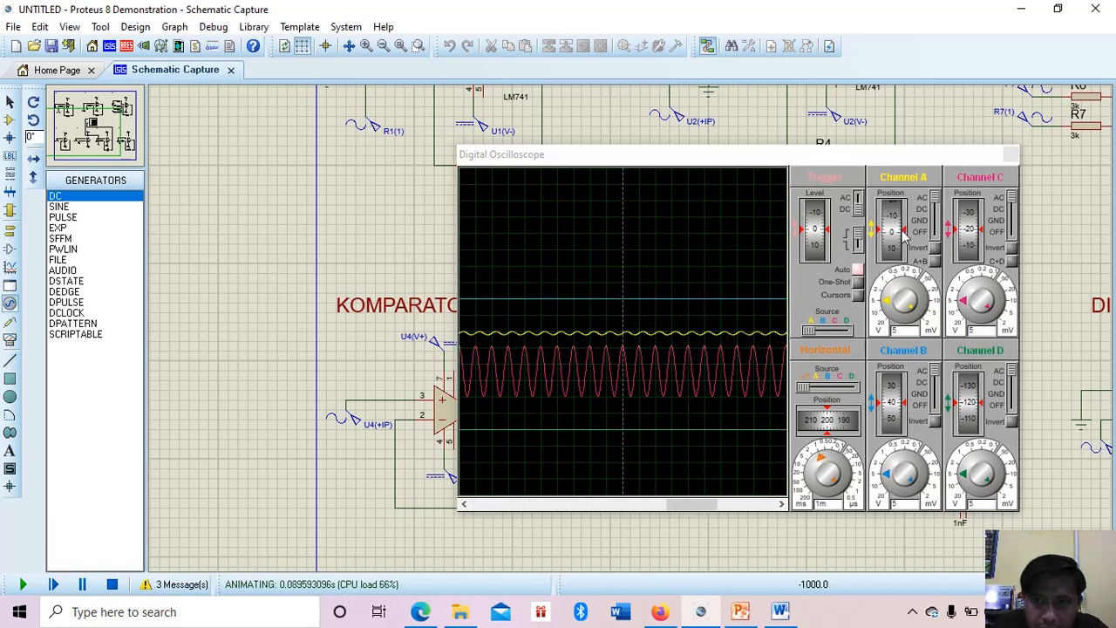
drag(893, 235, 897, 231)
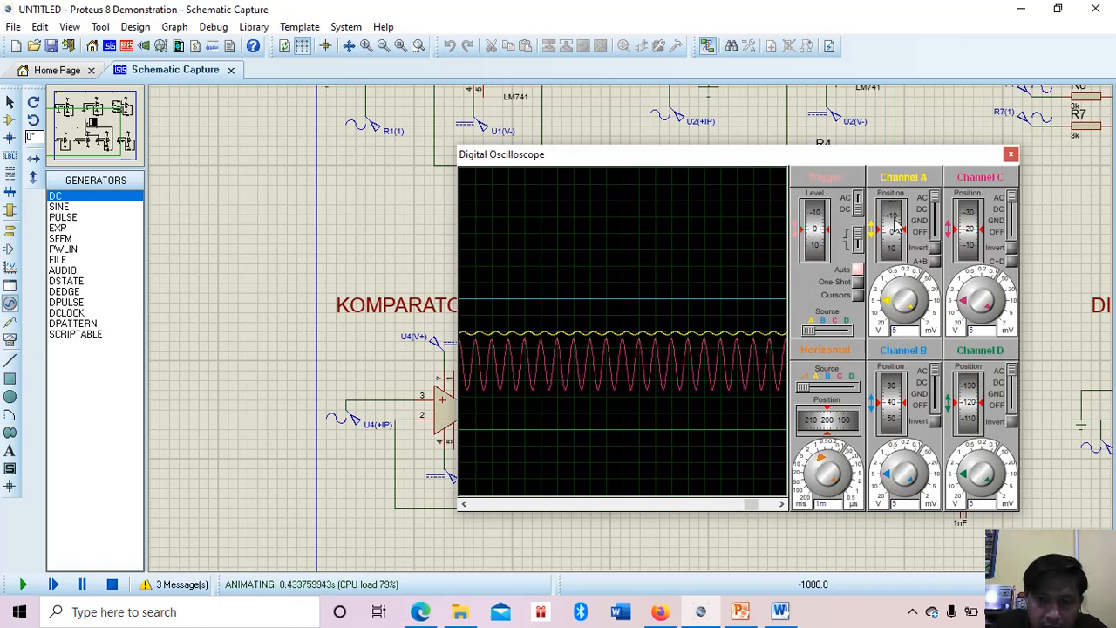
mouse_move(896, 225)
mouse_down()
mouse_move(902, 245)
mouse_move(893, 229)
mouse_up()
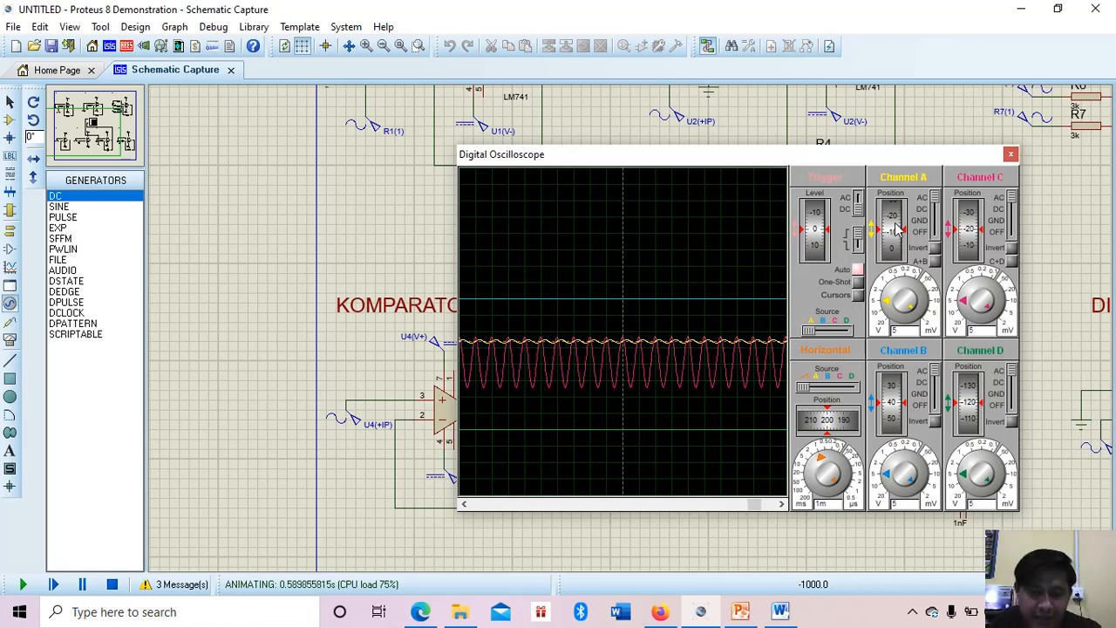
drag(899, 228, 901, 222)
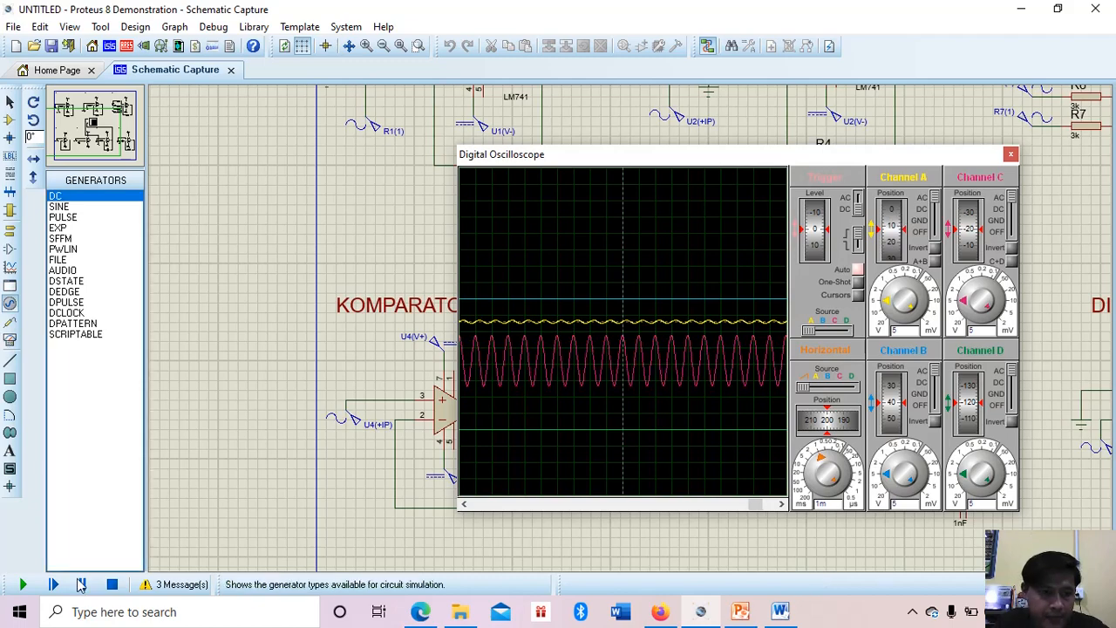
click(112, 585)
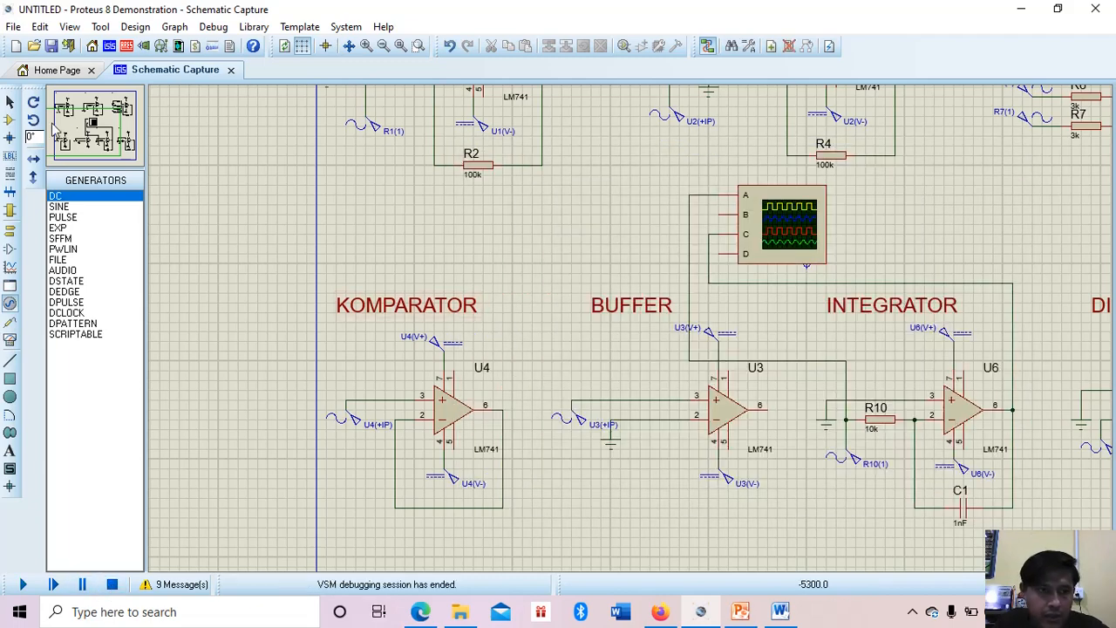
Step: Delete both wires linking the oscilloscope to the INTEGRATOR circuit
drag(56, 131, 112, 135)
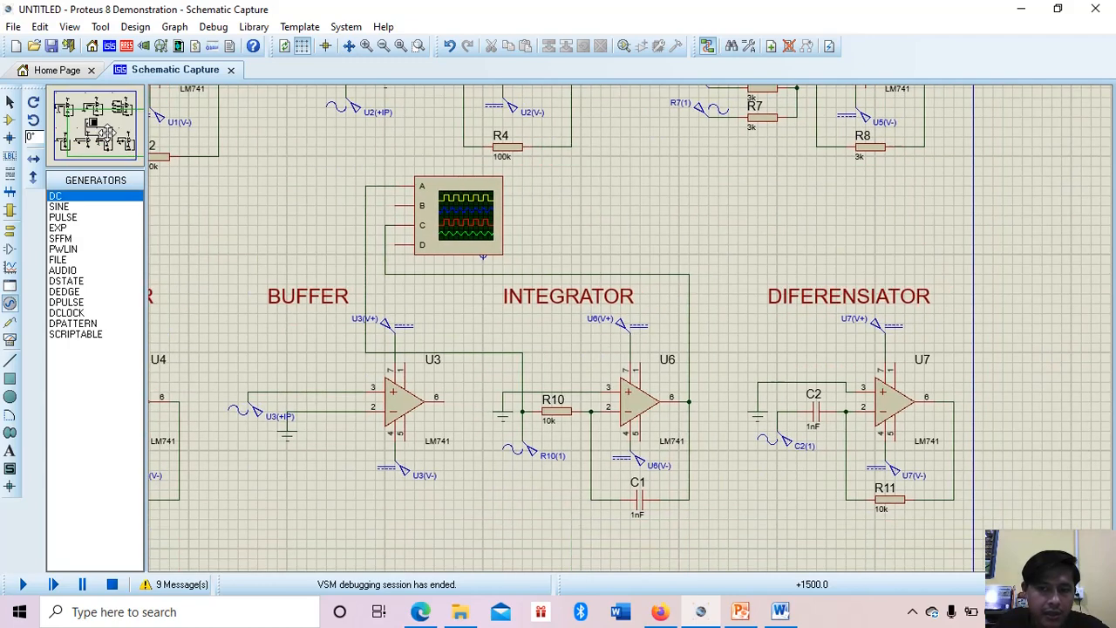
right_click(437, 273)
click(488, 314)
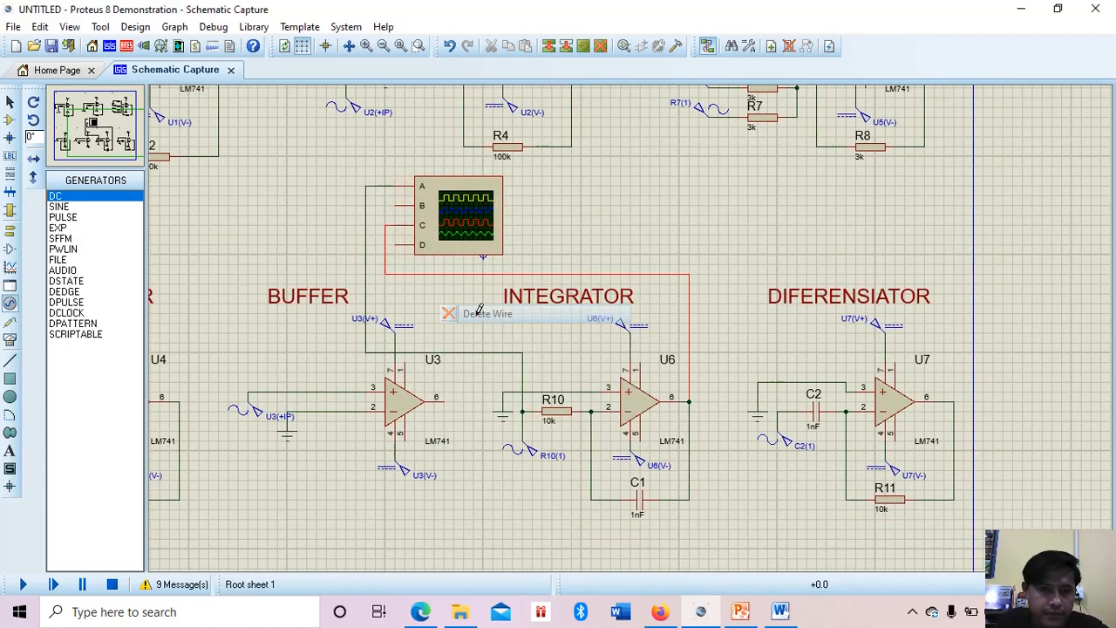
right_click(363, 201)
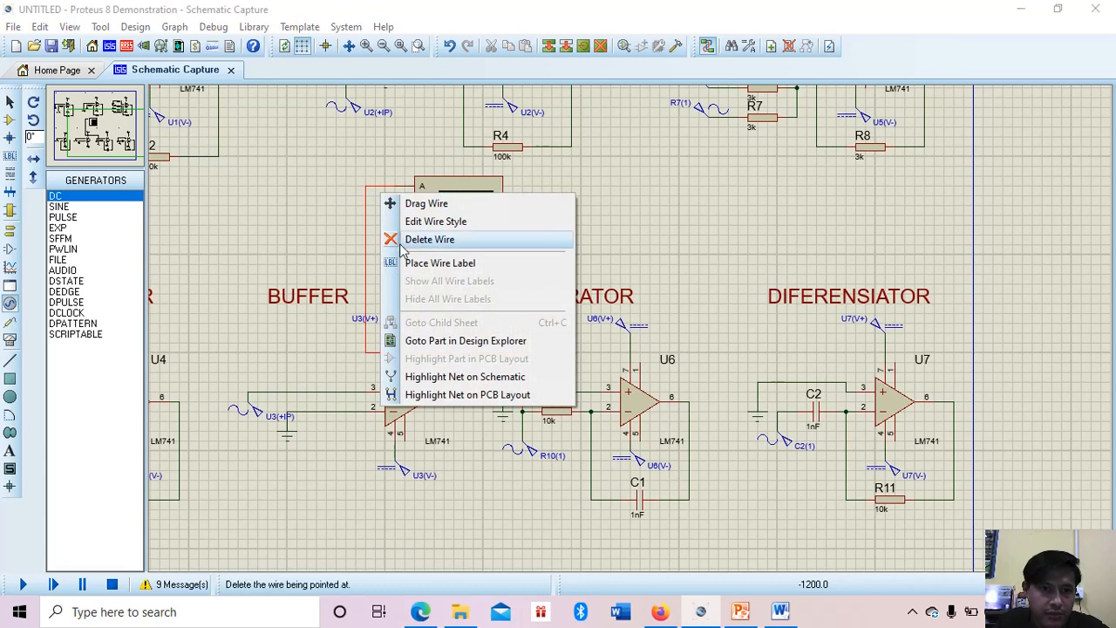
click(429, 239)
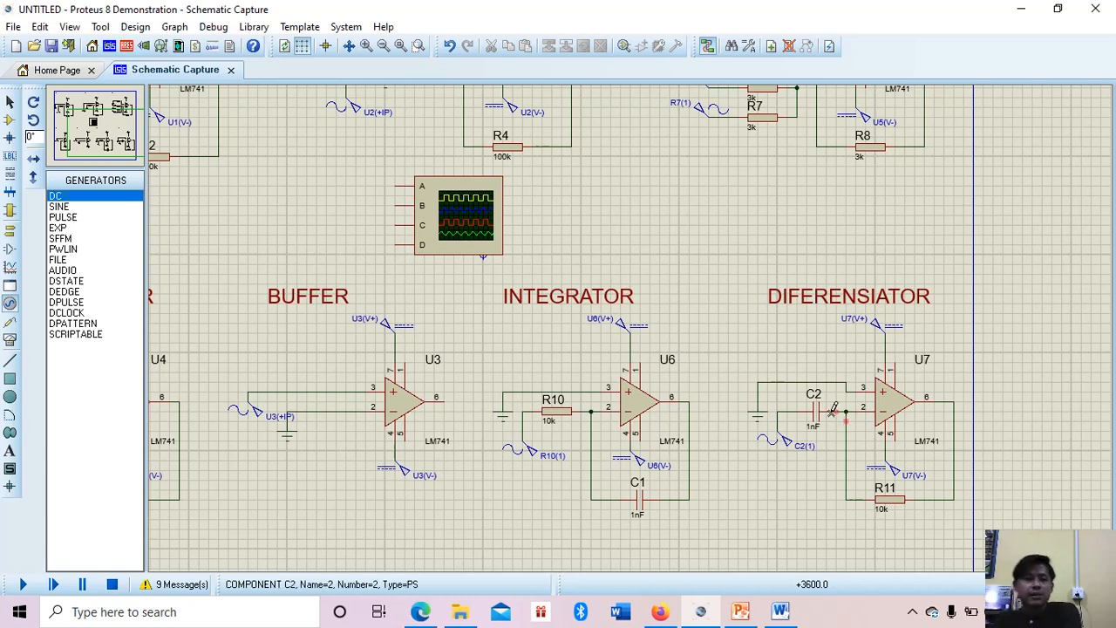
Step: Wire oscilloscope channel A to the C2(1) sine input of the DIFERENSIATOR circuit and channel C to the output of U7
click(394, 186)
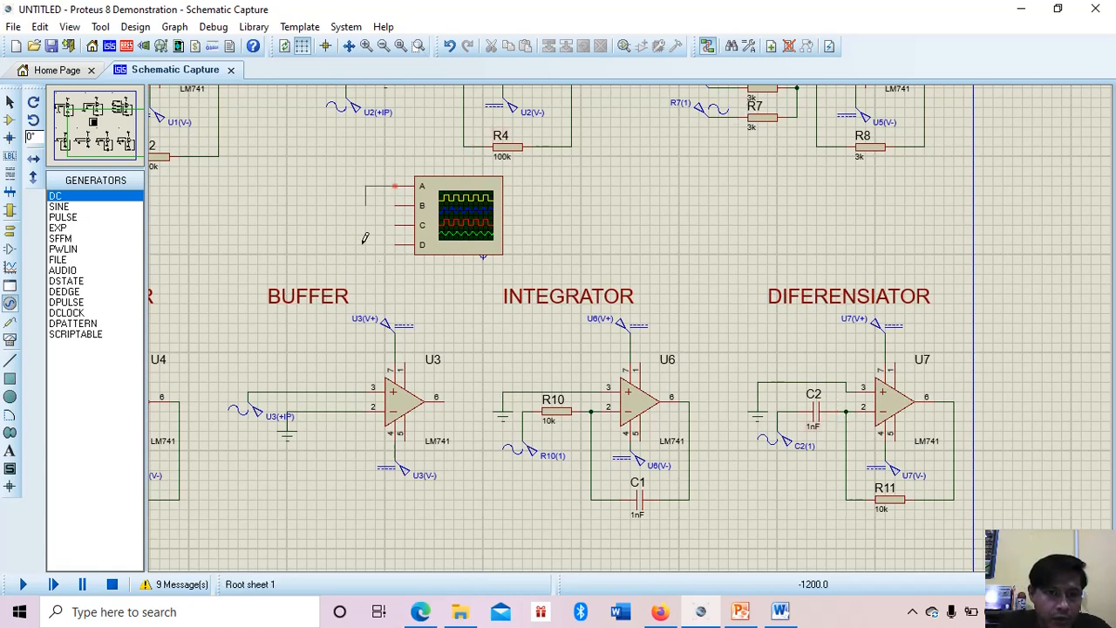
click(777, 408)
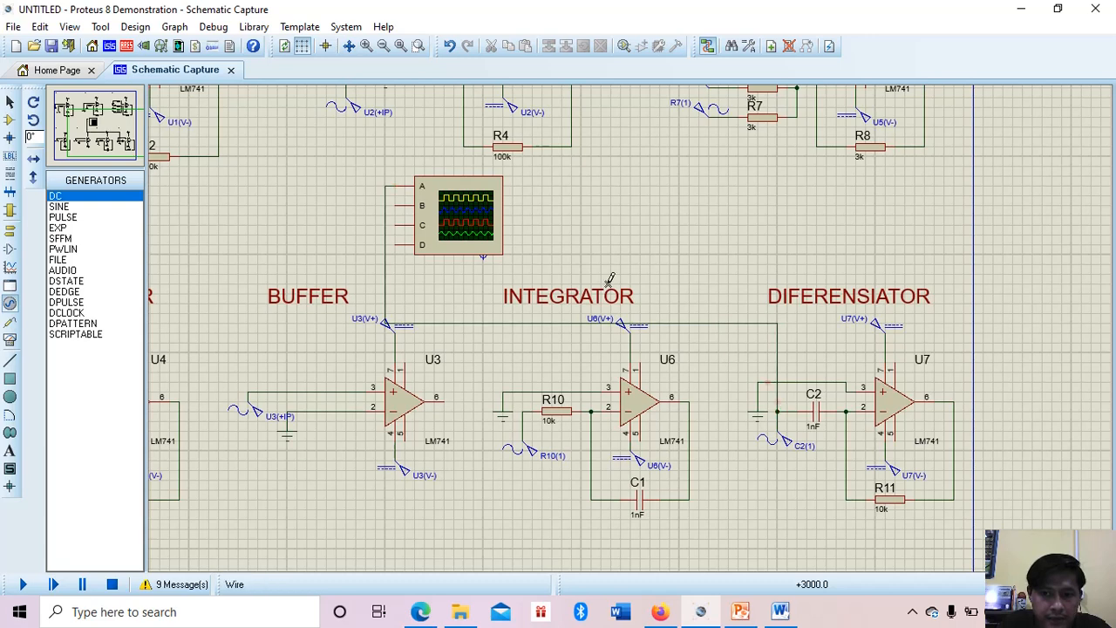
click(394, 225)
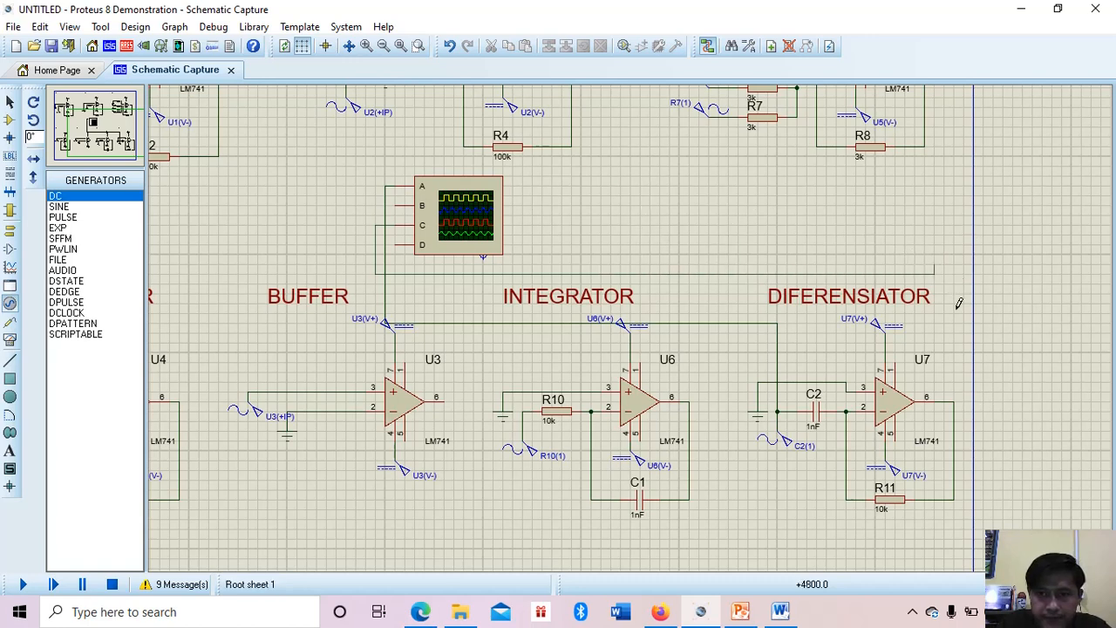
click(954, 401)
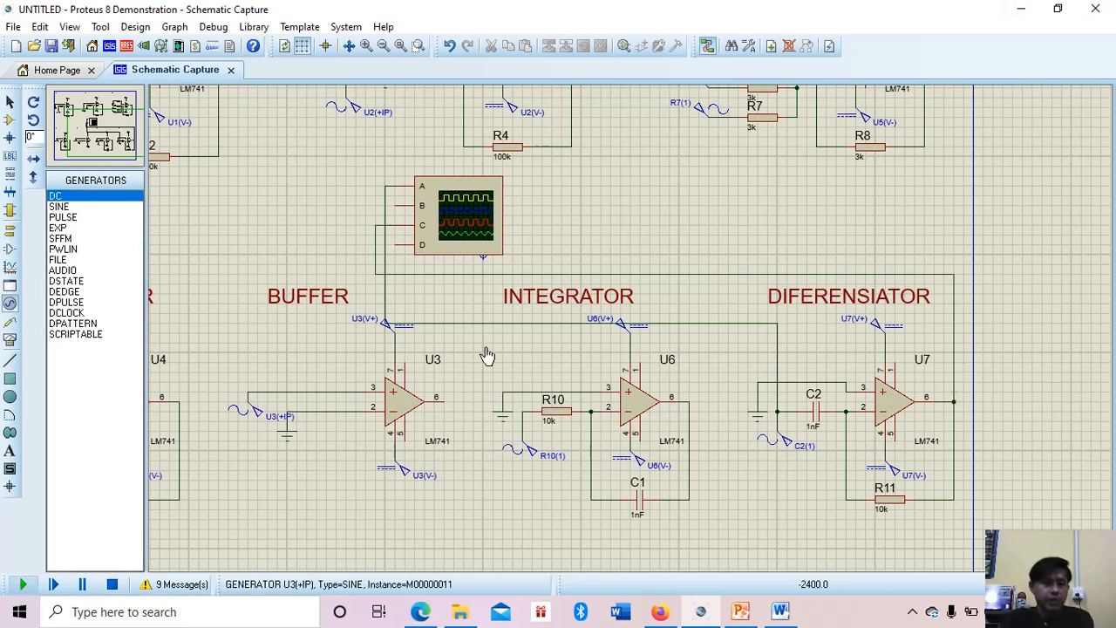
Step: Simulate the DIFERENSIATOR circuit with channel C's vertical scale set to 20 mV, and shift the oscilloscope window to uncover its schematic symbol
key(F12)
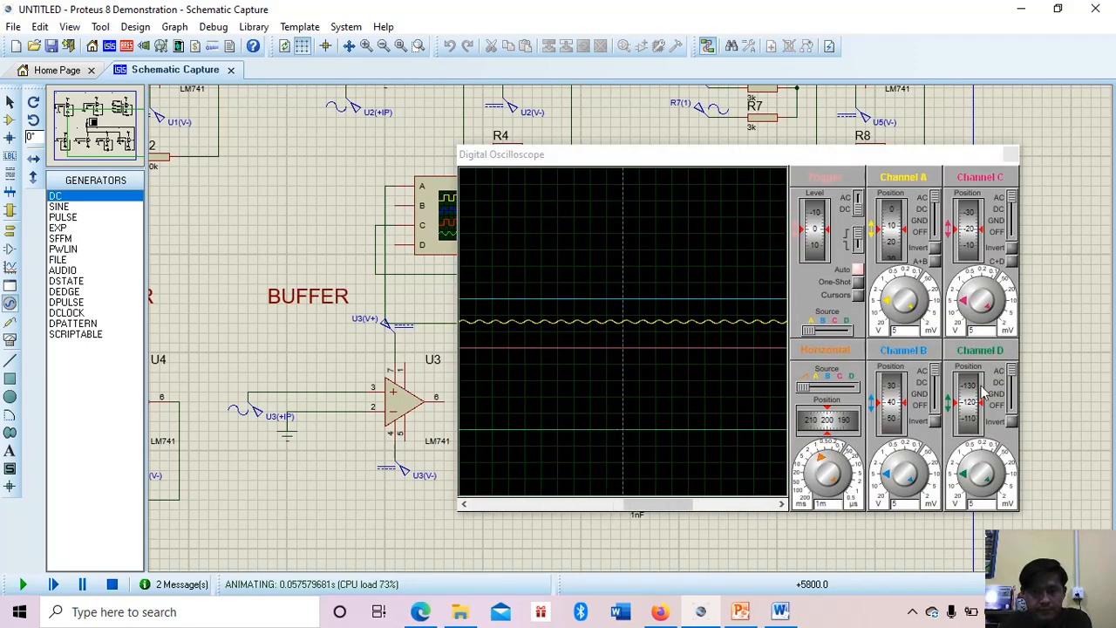
click(970, 295)
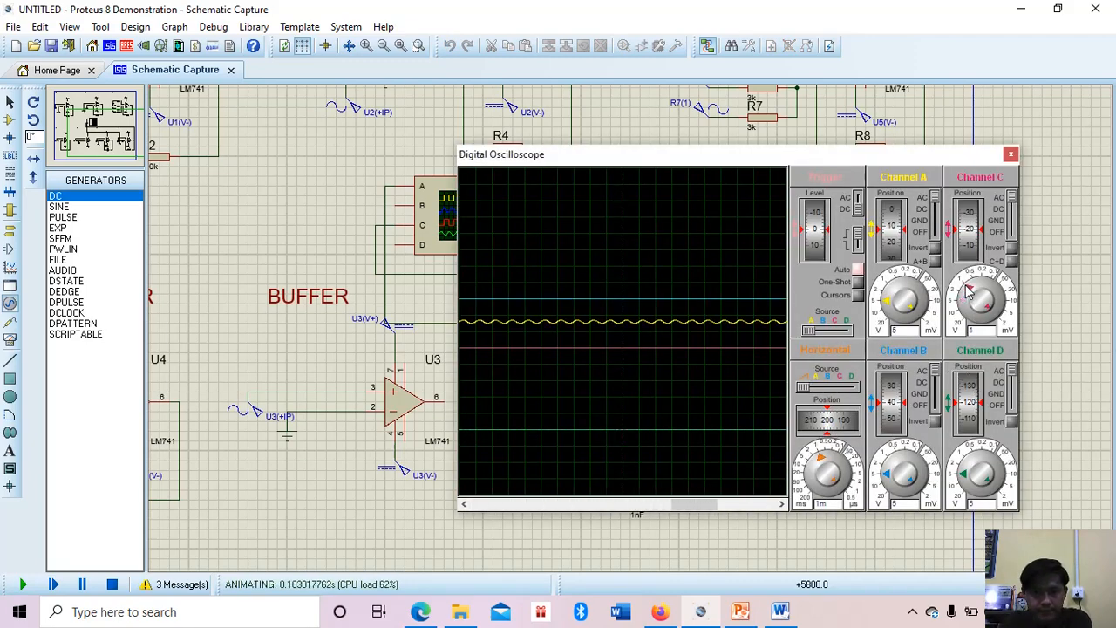
drag(970, 295, 983, 288)
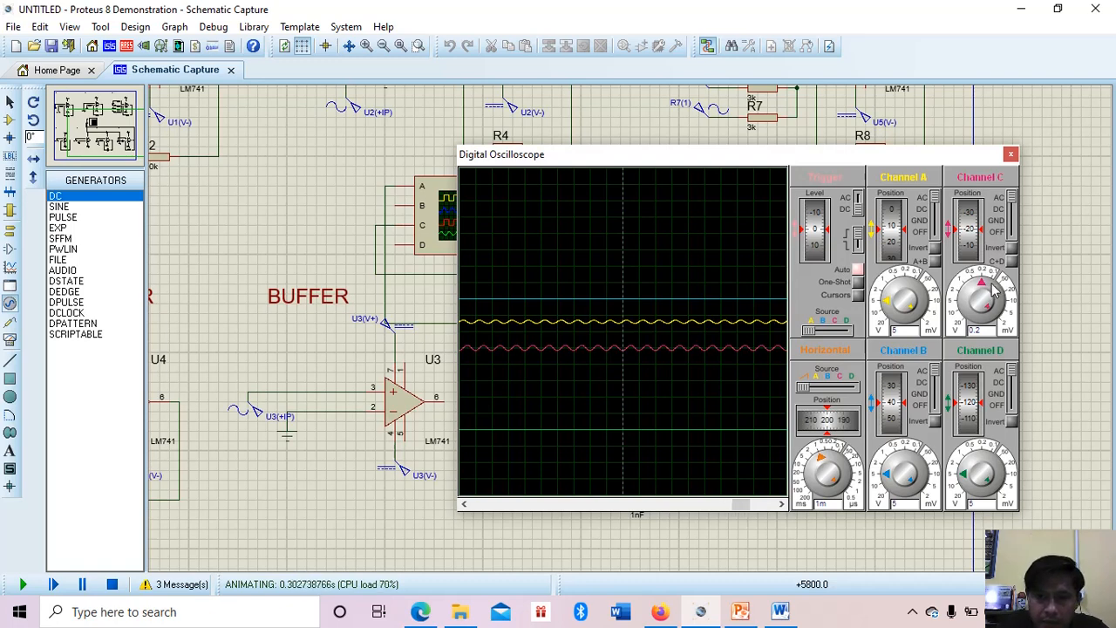
click(991, 285)
click(1001, 299)
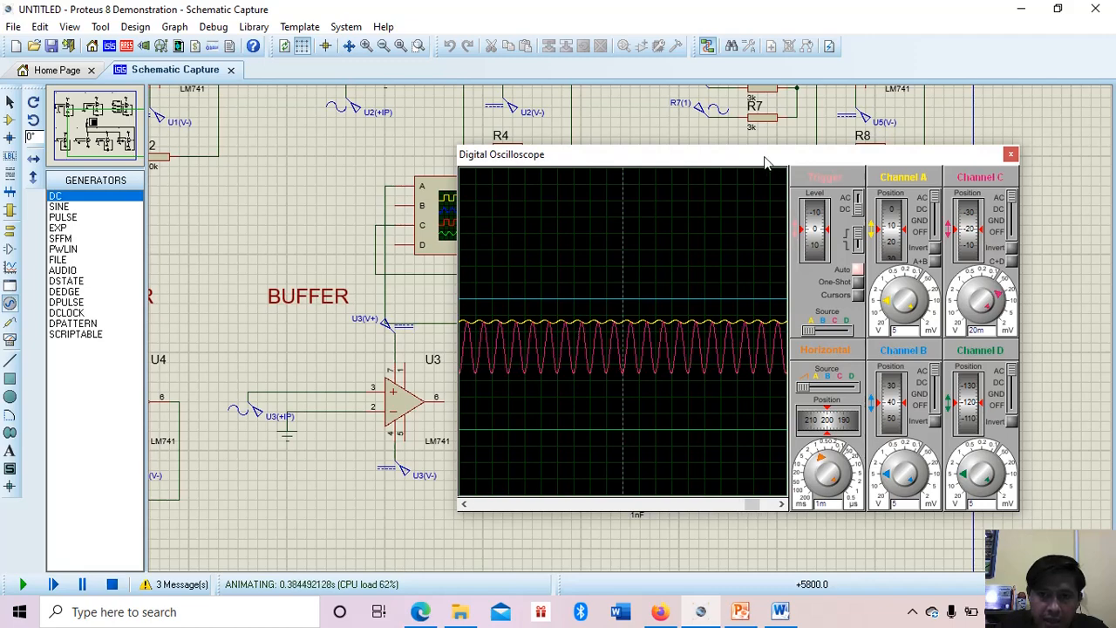
drag(764, 162, 818, 133)
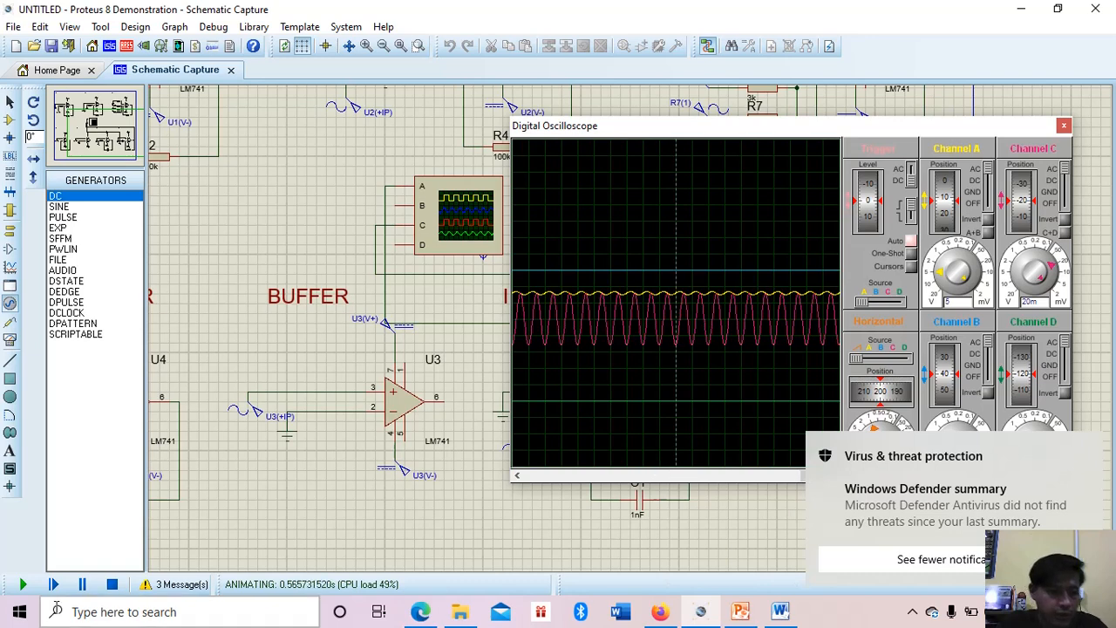
Step: Stop the DIFERENSIATOR simulation and bring all seven op-amp circuits on the sheet into view together
click(113, 585)
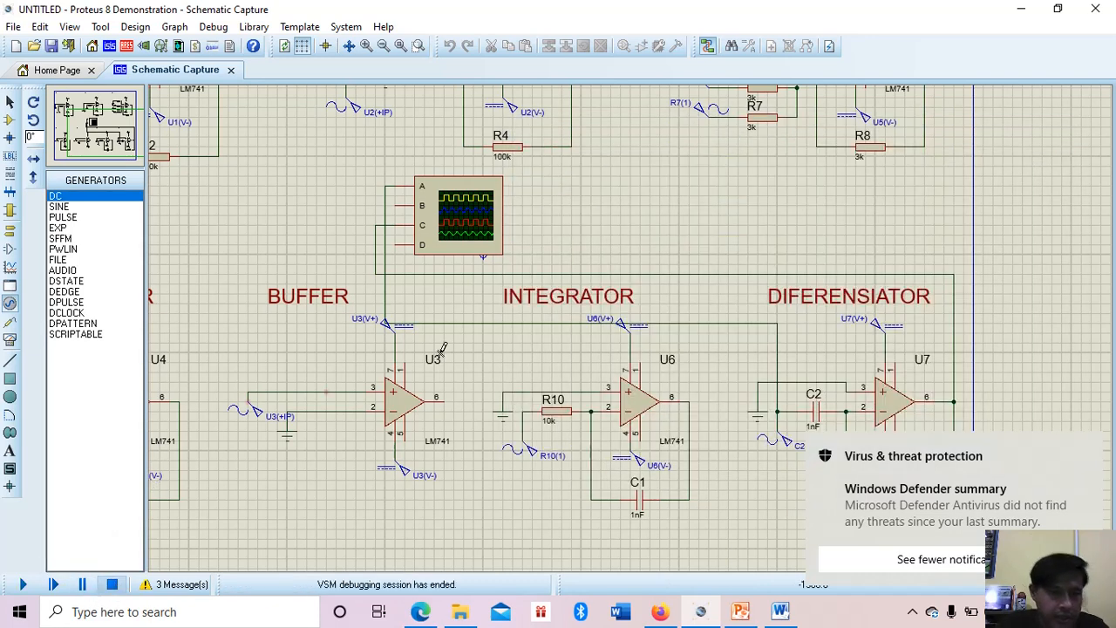
click(383, 46)
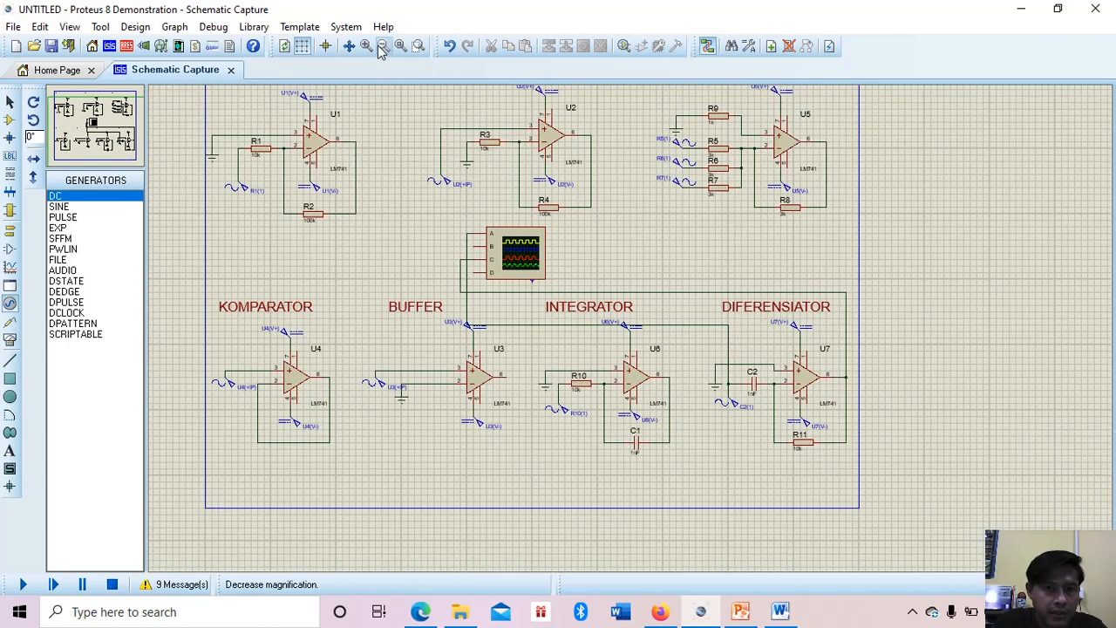
click(101, 121)
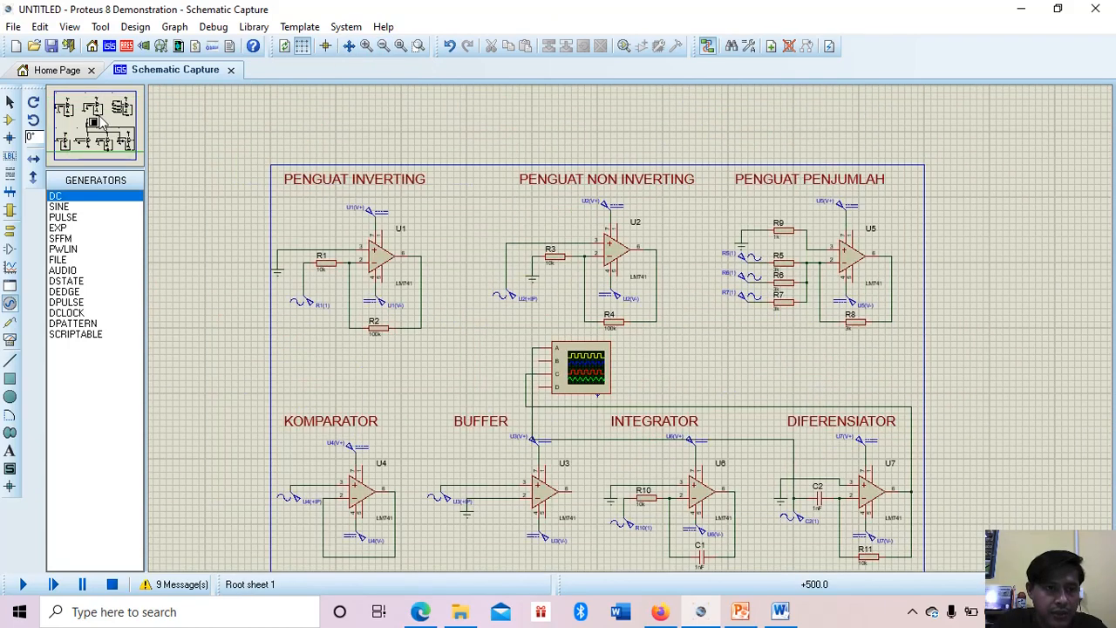
drag(102, 116, 111, 124)
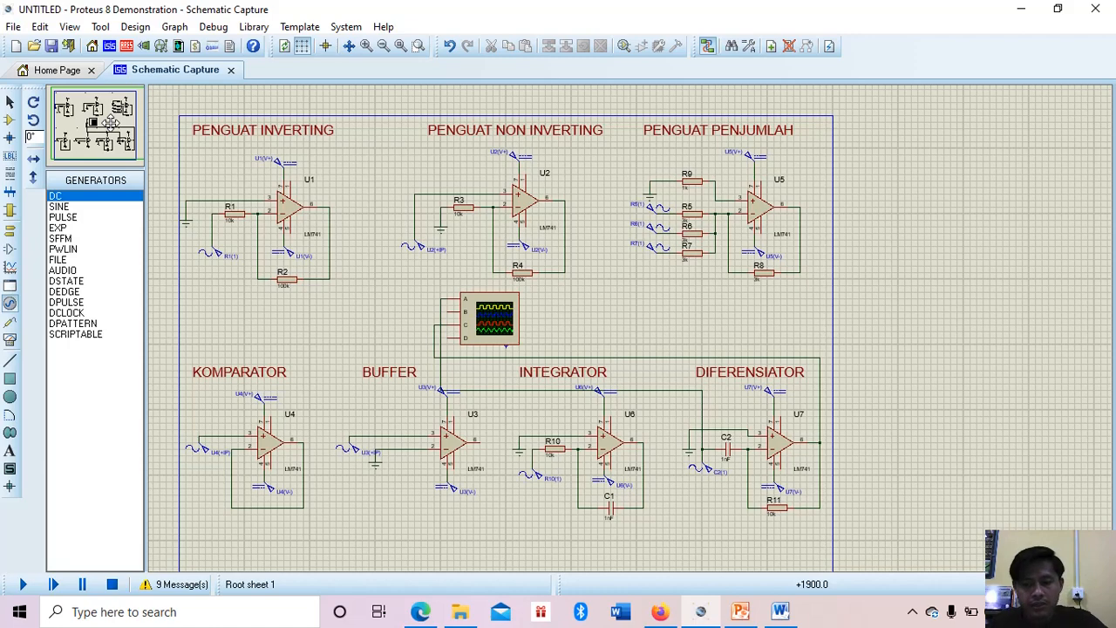
mouse_move(111, 122)
mouse_down()
mouse_move(118, 136)
mouse_move(87, 116)
mouse_move(96, 122)
mouse_up()
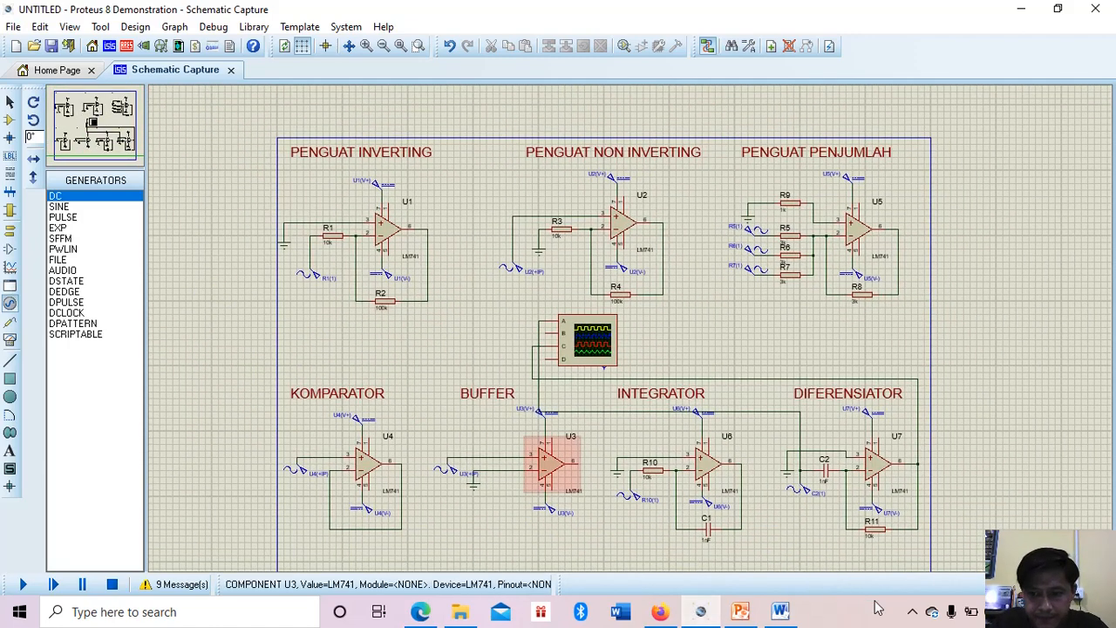
click(912, 613)
click(864, 578)
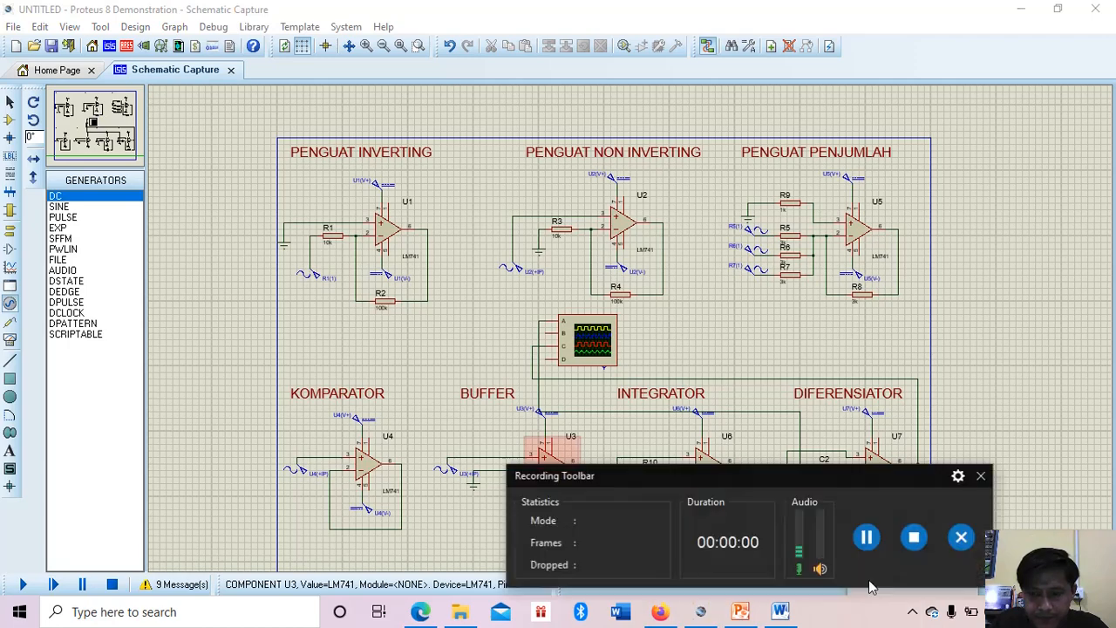